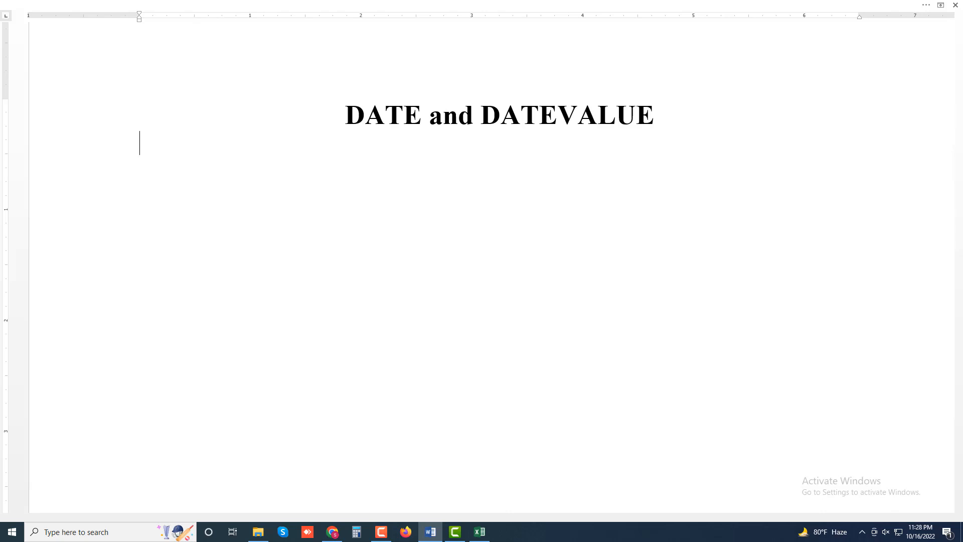
Step: Begin the paragraph under the title with "The Date function on the Date & Time command button's dro-down"
type("The Date")
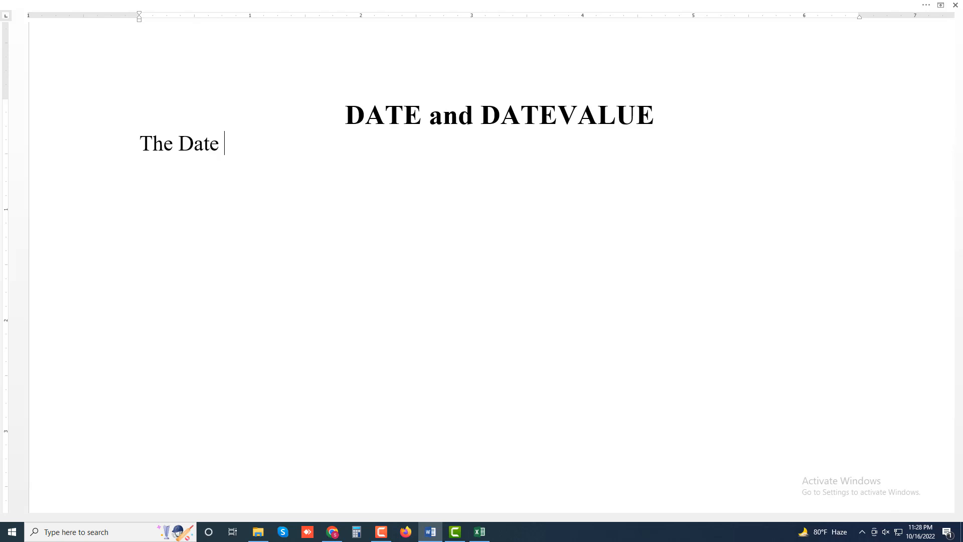
type(" function")
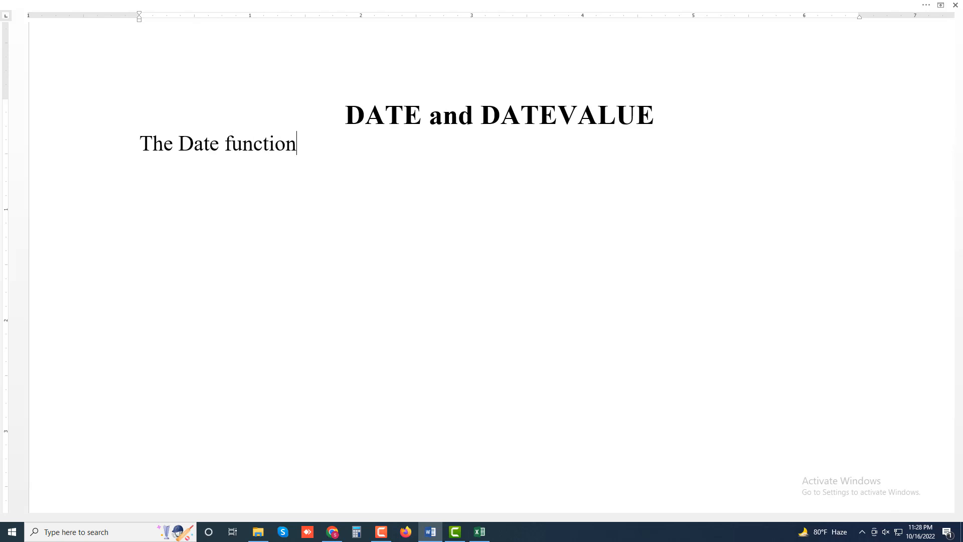
type(" on the Date ")
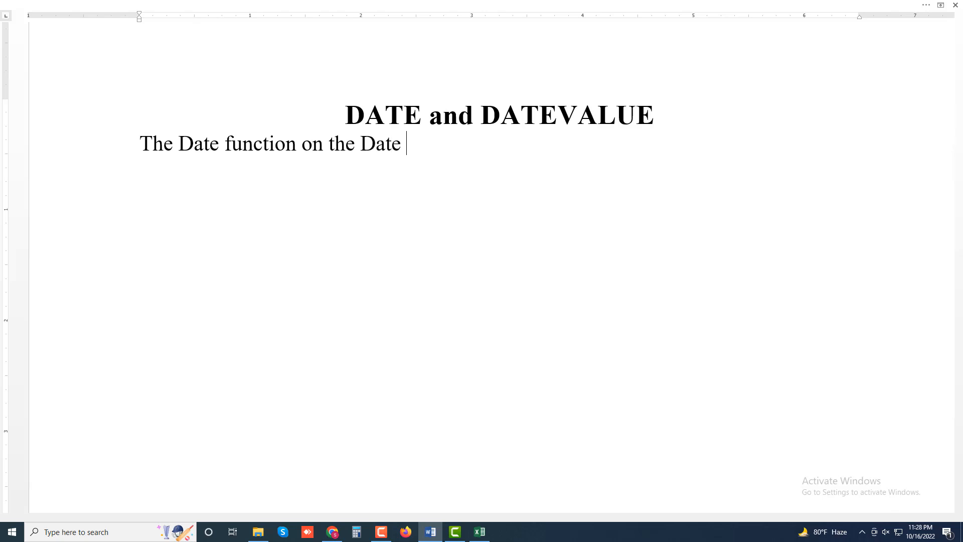
type("& Time co")
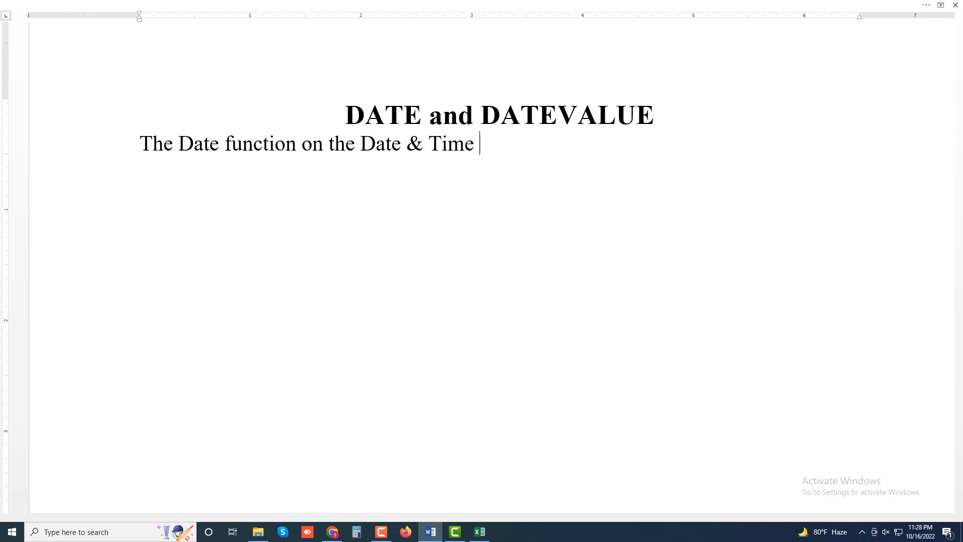
type("mman")
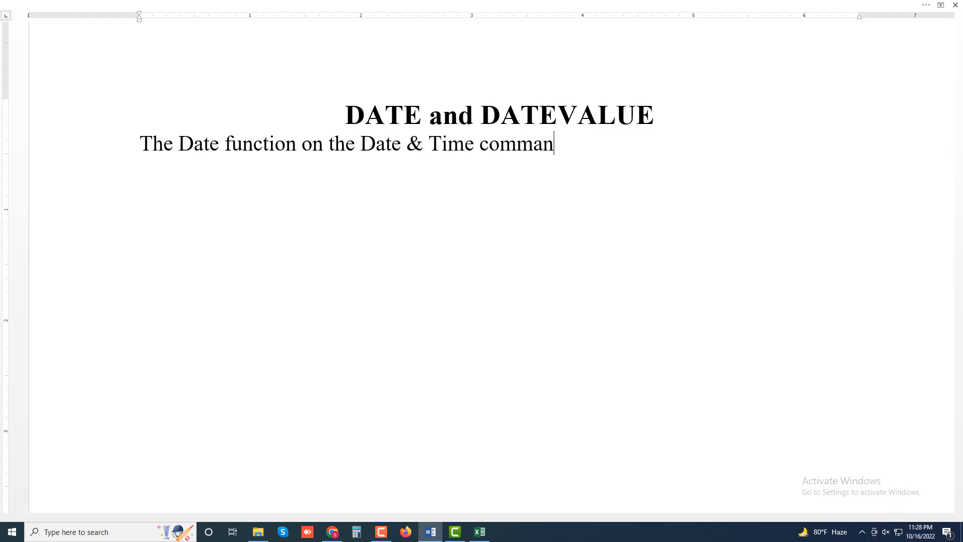
type("d butto")
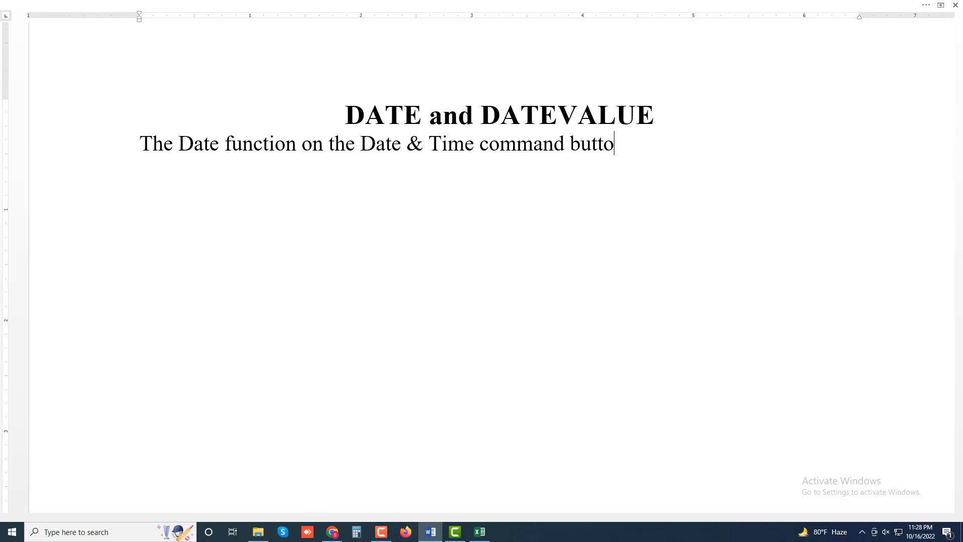
type("n's ")
type("dro-dow")
type("n ")
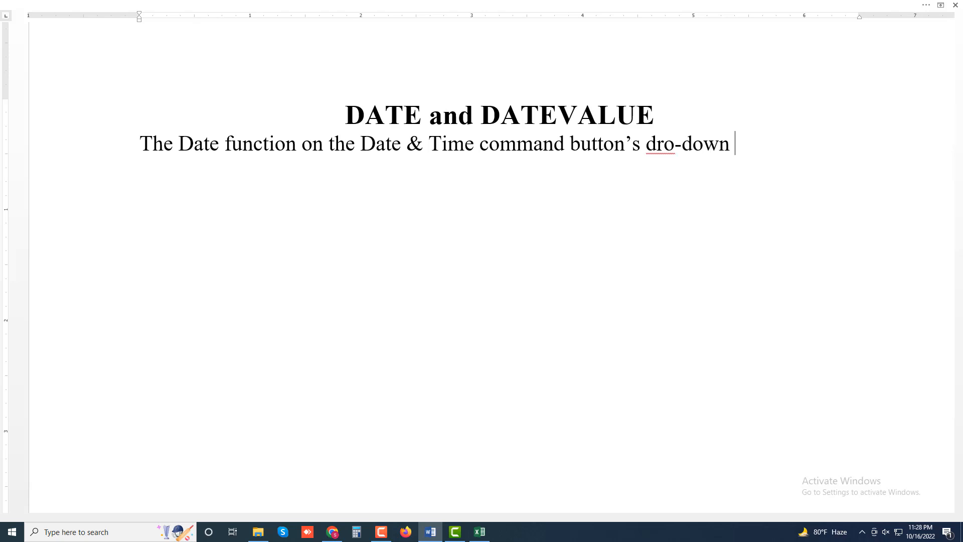
Step: Continue the sentence with "menu returns a date serial number for the date" and correct the misspelled "dro-down" to "drop-down"
type("menu return")
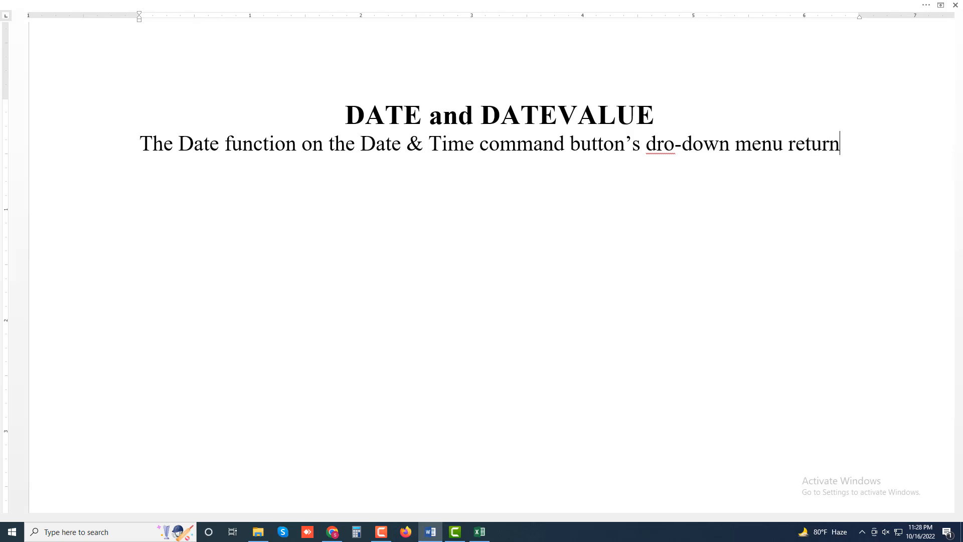
type("s a date serial")
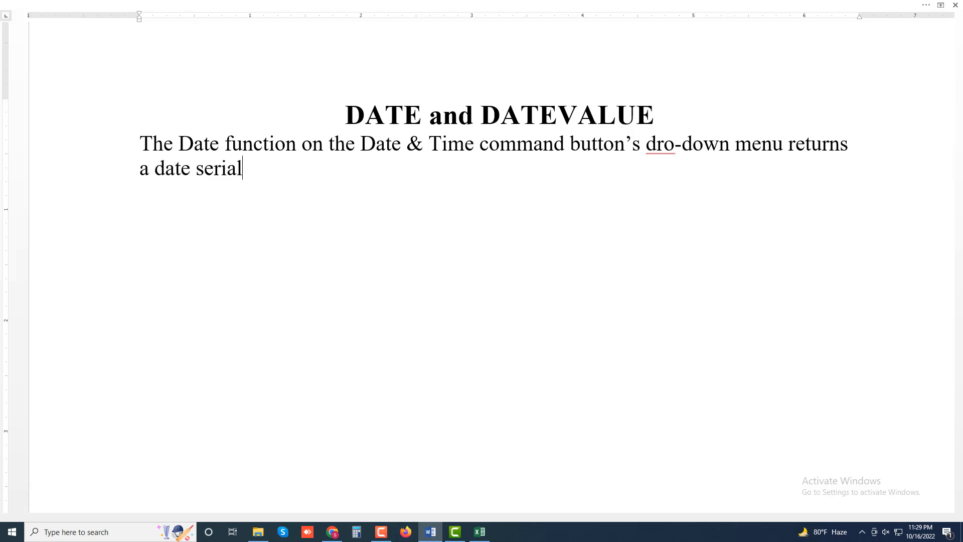
type(" number")
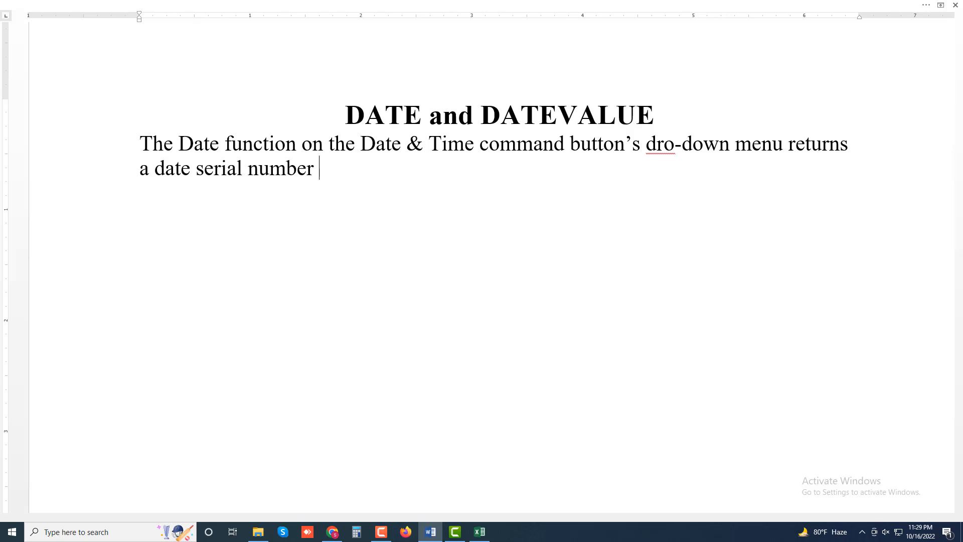
type("for the date")
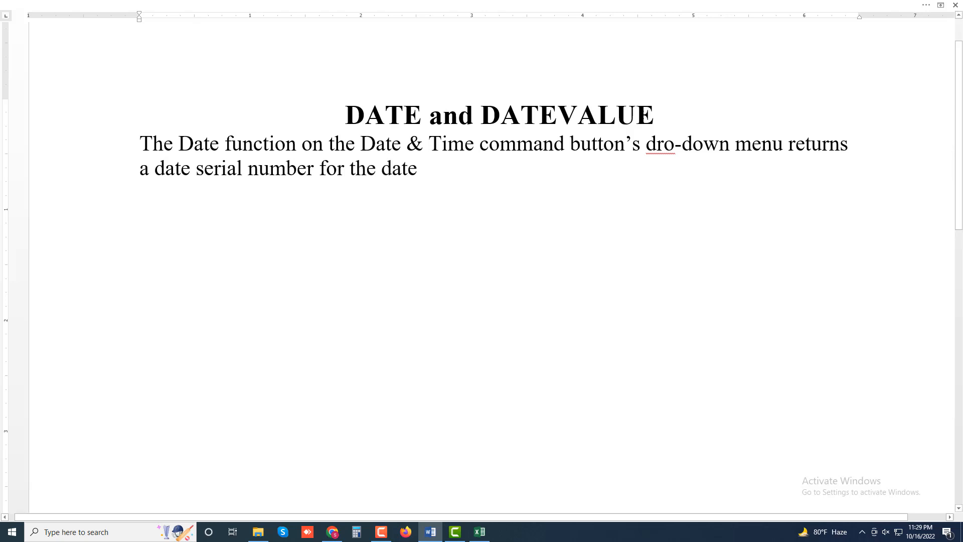
right_click(669, 156)
left_click(688, 162)
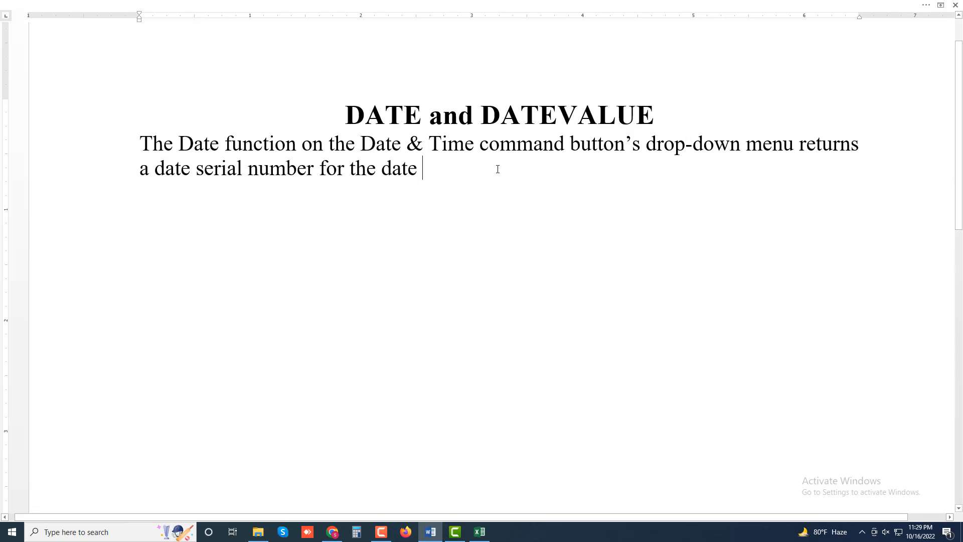
Step: Complete the sentence's wording with "specified by the year, month, and day argument"
type("speci")
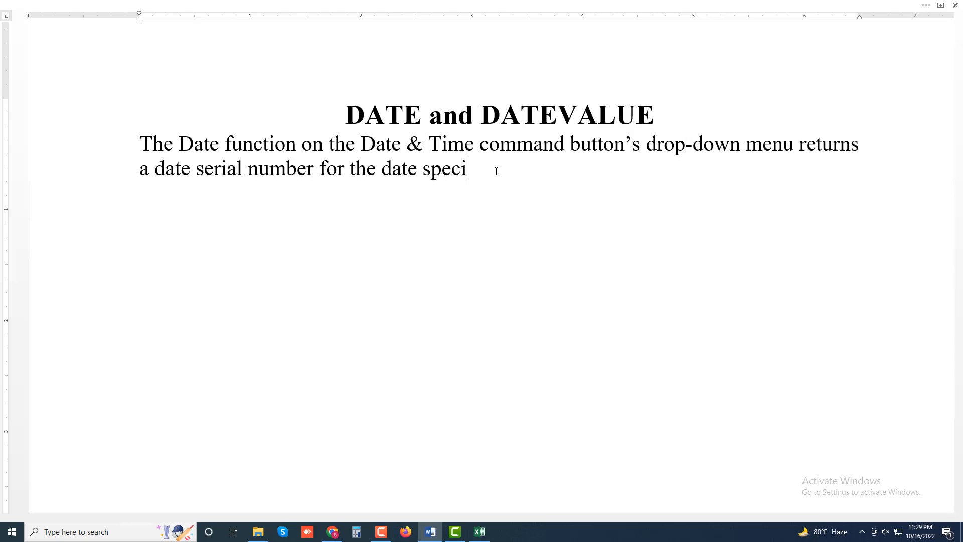
type("fied by the year")
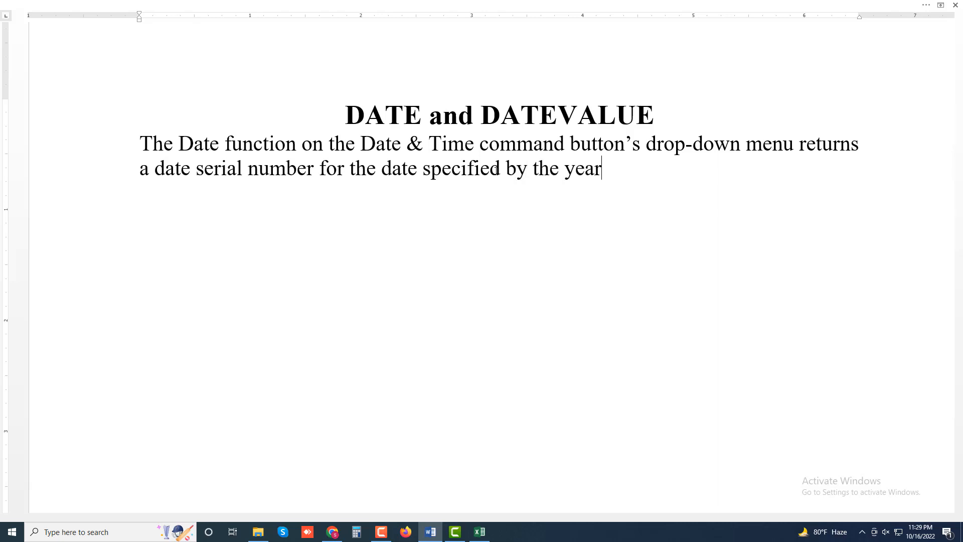
type(", month")
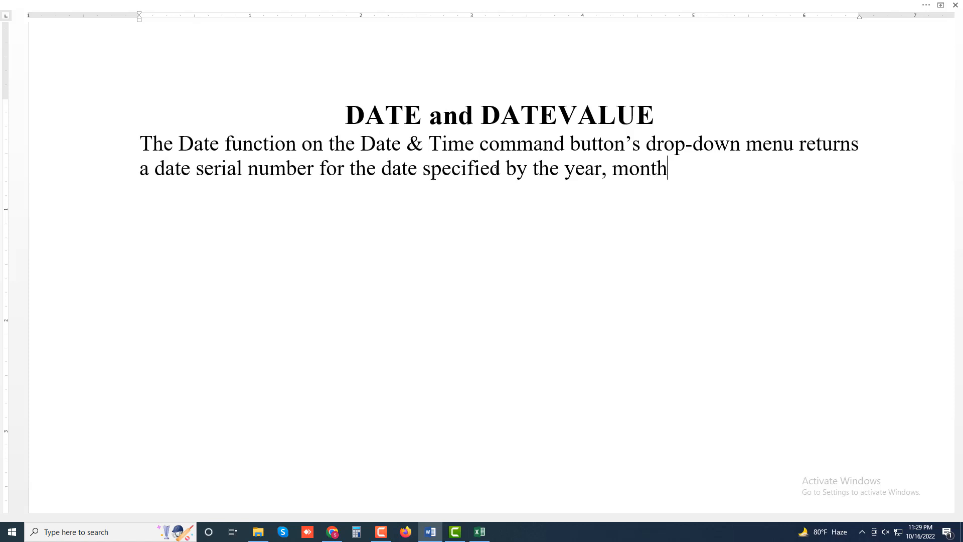
type(", and day ")
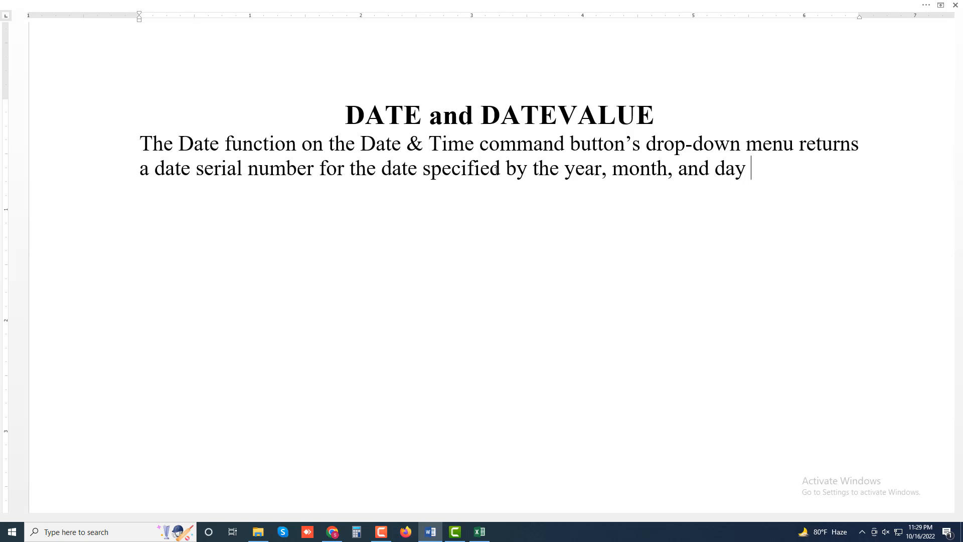
type("arguments")
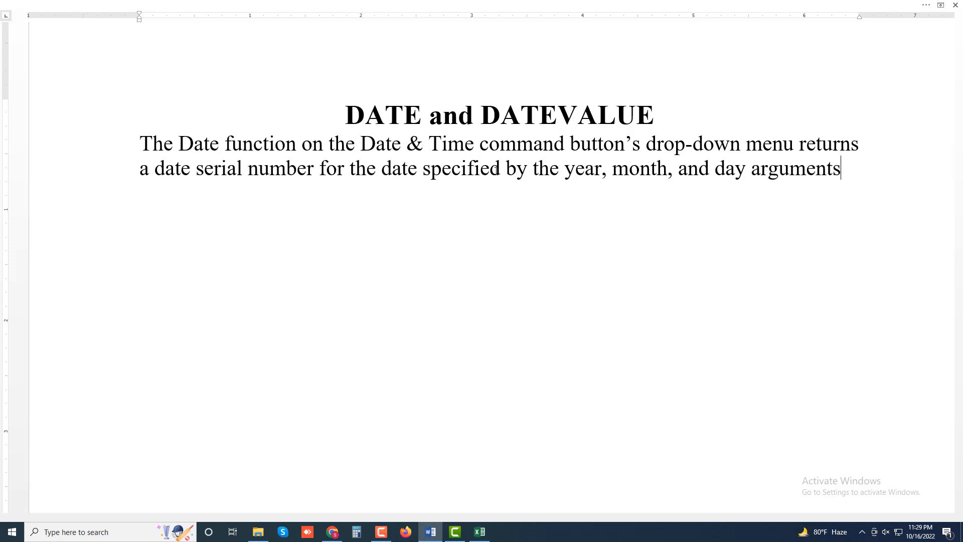
key("BackSpace")
Step: End the sentence with a period and add the correctly spelled sentence "This function uses the following syntax."
type(". This")
type("fu")
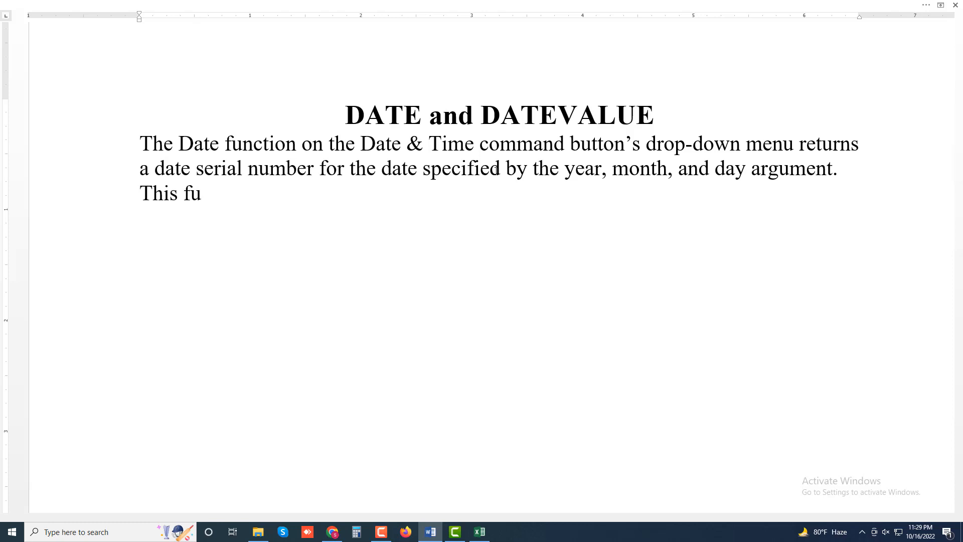
type("nction uses the")
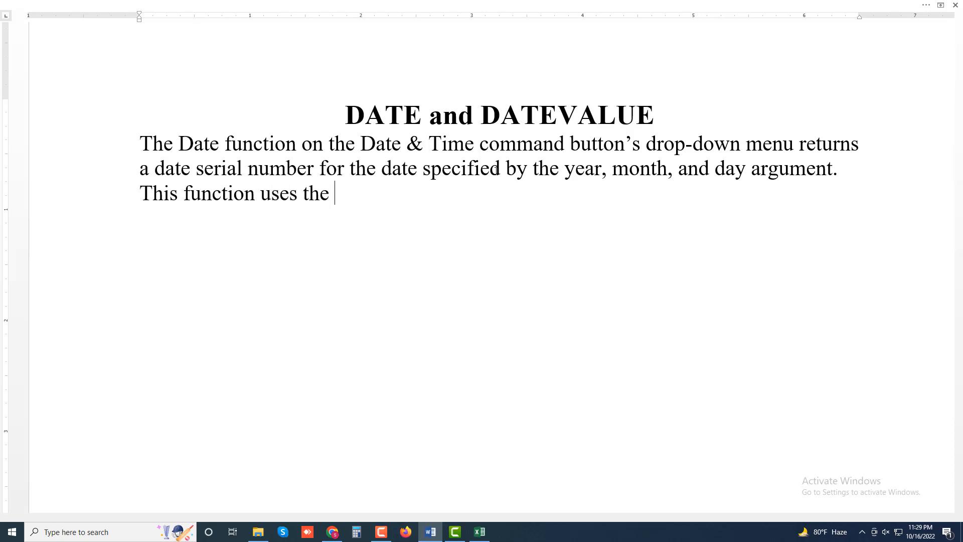
type(" folloing")
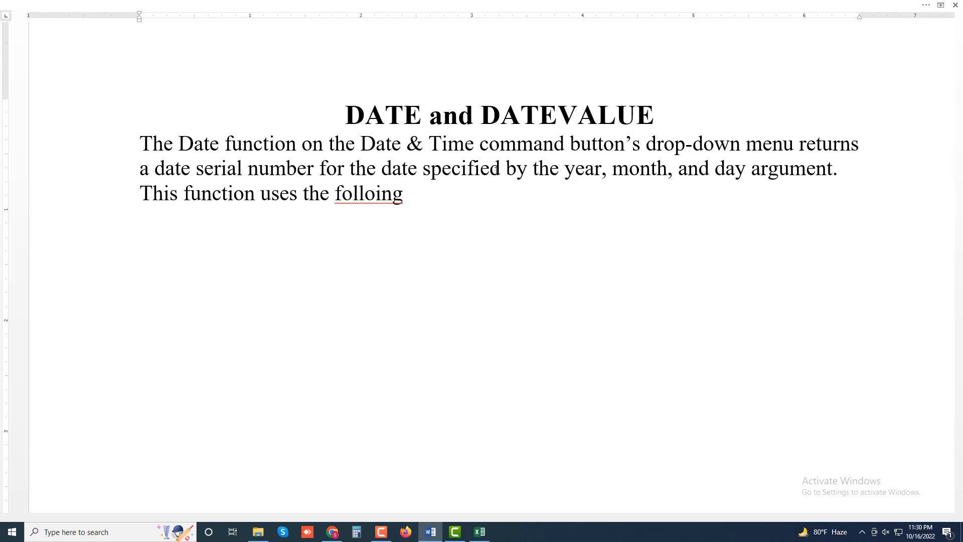
type(" synt")
type("ex")
key("BackSpace")
key("BackSpace")
type("ax.")
right_click(400, 203)
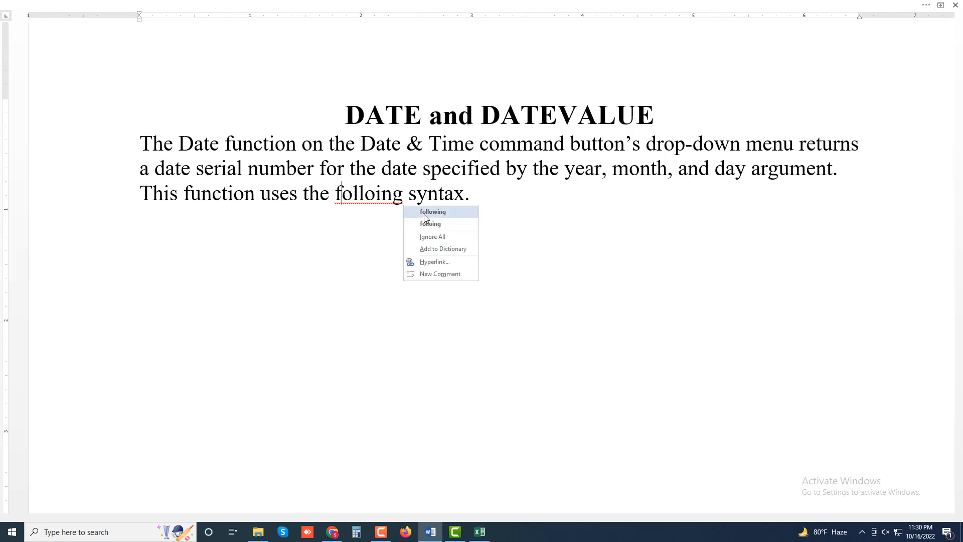
left_click(423, 215)
Step: Leave a blank line below the paragraph and write the syntax line "DATE(year,month,day)"
key("Return")
key("Return")
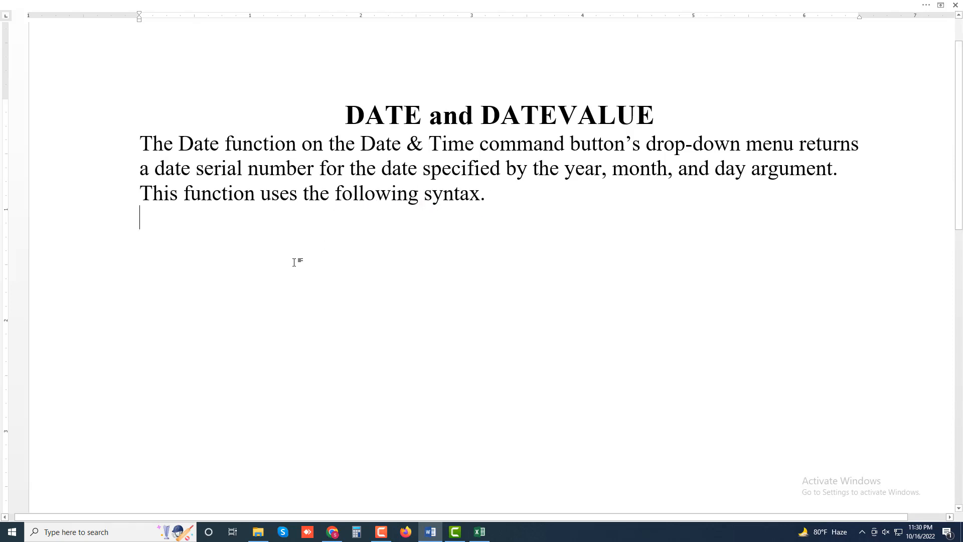
type("Date")
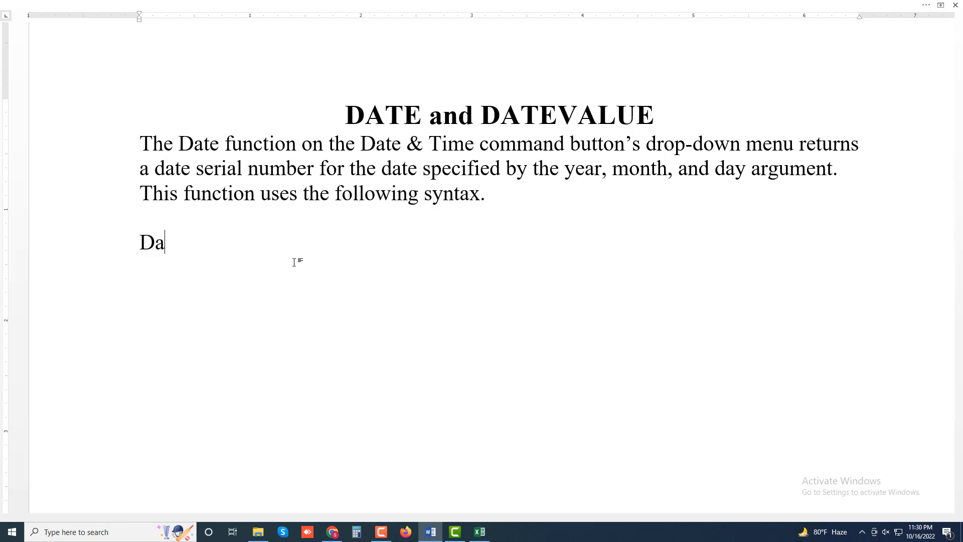
key("BackSpace")
key("BackSpace")
key("BackSpace")
type("A")
type("TE")
type("()")
key("BackSpace")
type("Year")
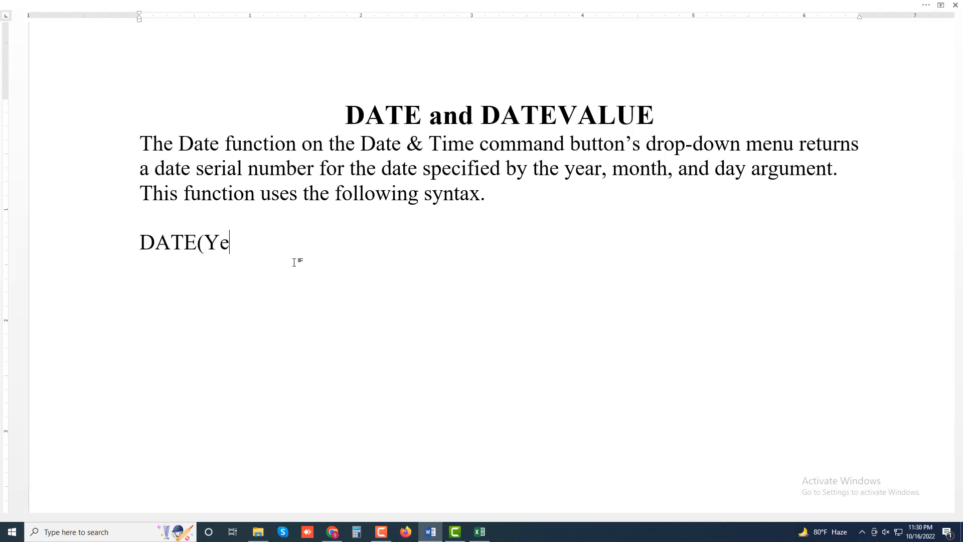
key("BackSpace")
key("BackSpace")
key("BackSpace")
key("BackSpace")
type("year,month")
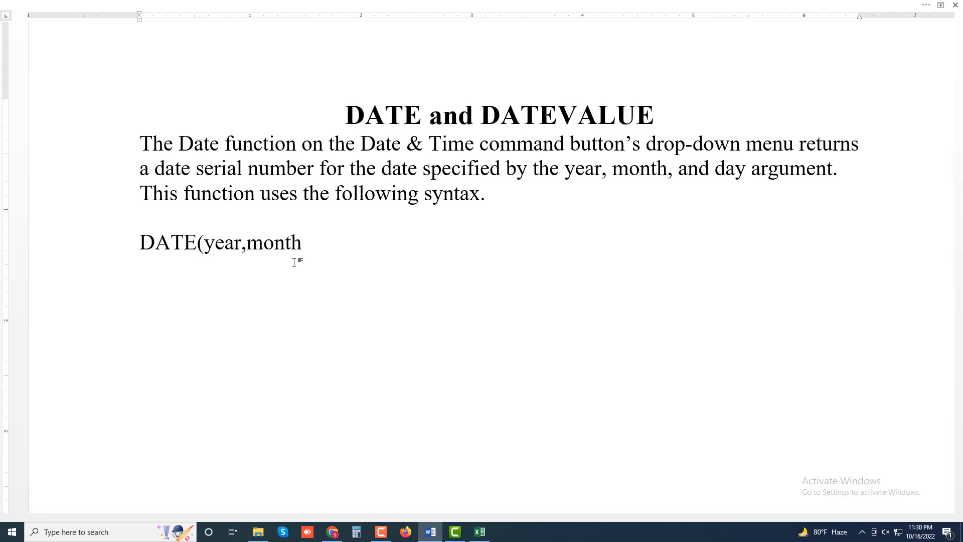
type(",day)")
Step: Insert a space after each comma in the syntax line so it reads "DATE(year, month, day)"
left_click(247, 246)
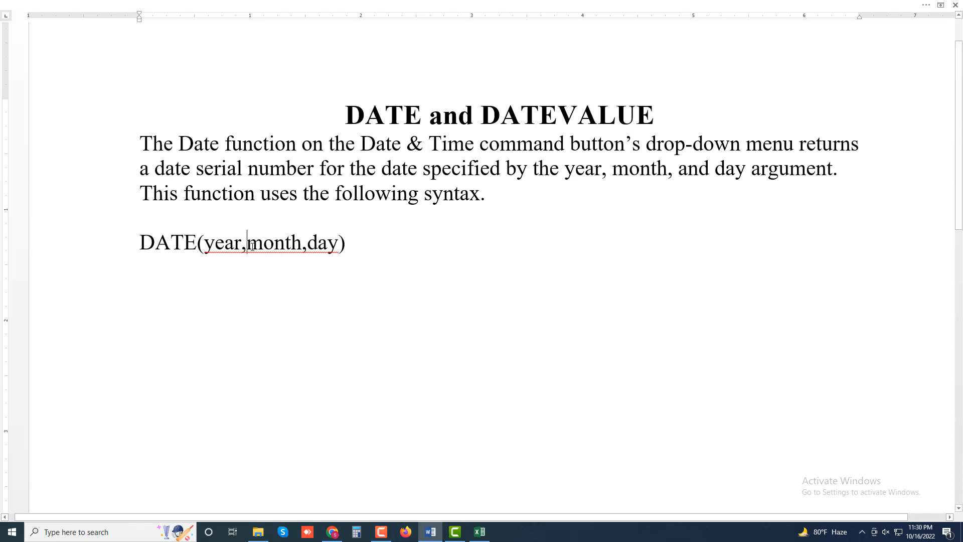
left_click(381, 253)
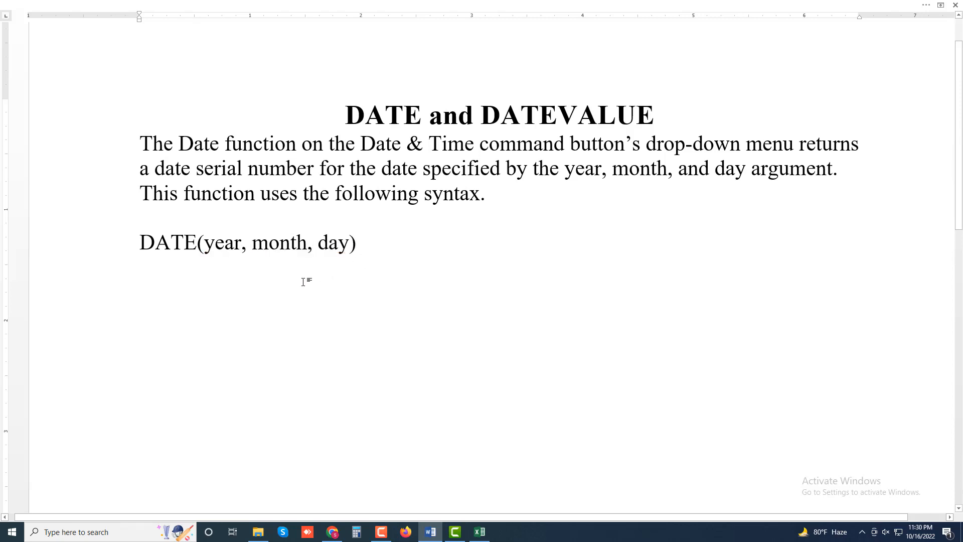
left_click(303, 282)
Step: Switch to the Excel worksheet and enter the headers Month, Day and year in cells A1, B1 and C1
left_click(479, 531)
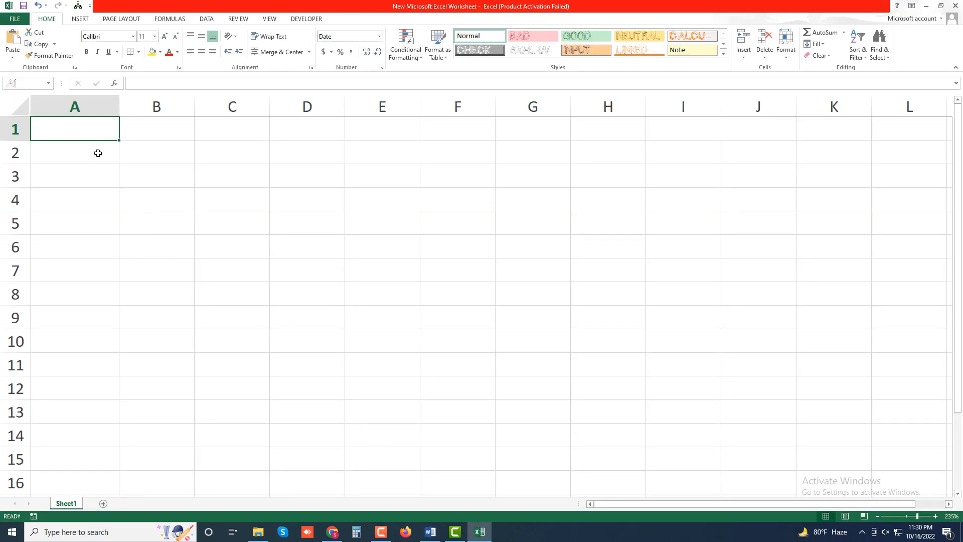
left_click(83, 150)
left_click(88, 125)
type("Month")
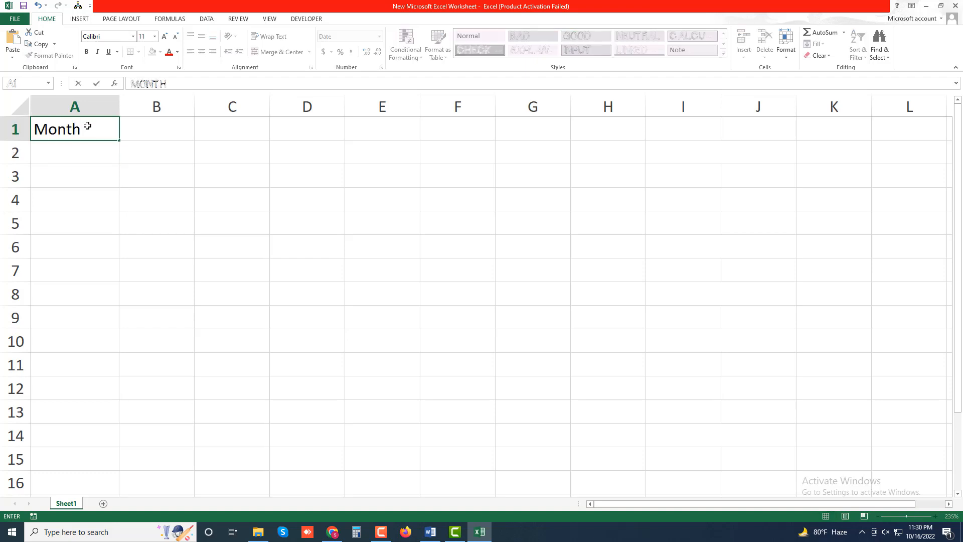
key("Tab")
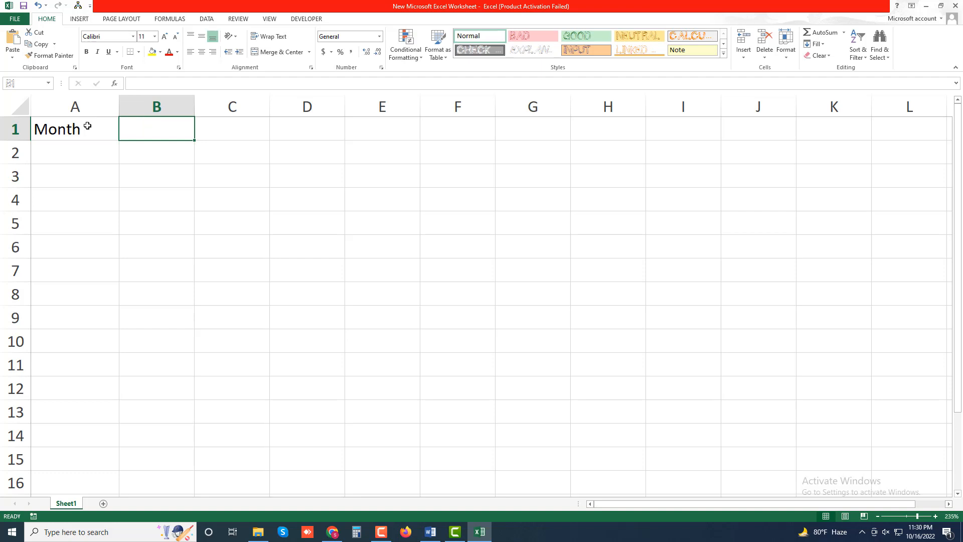
type("Day")
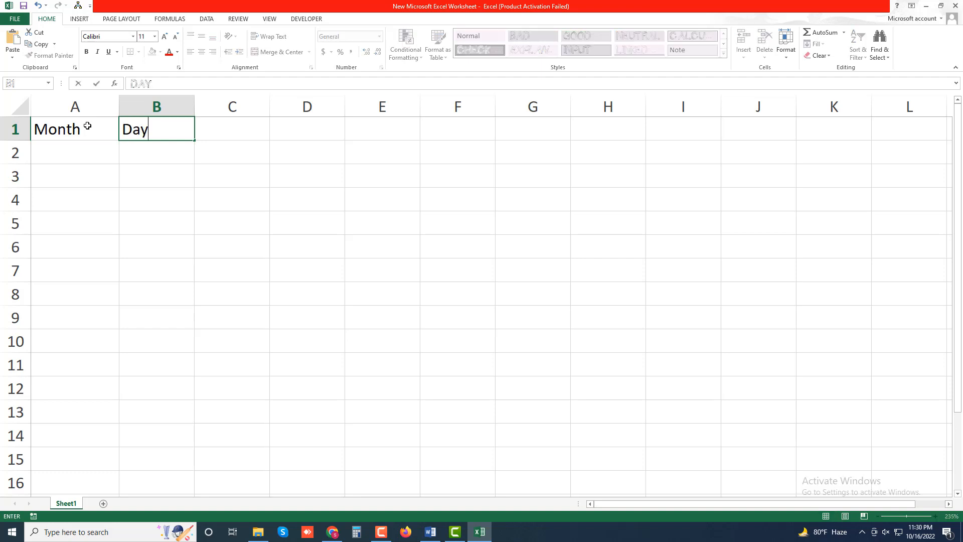
key("Tab")
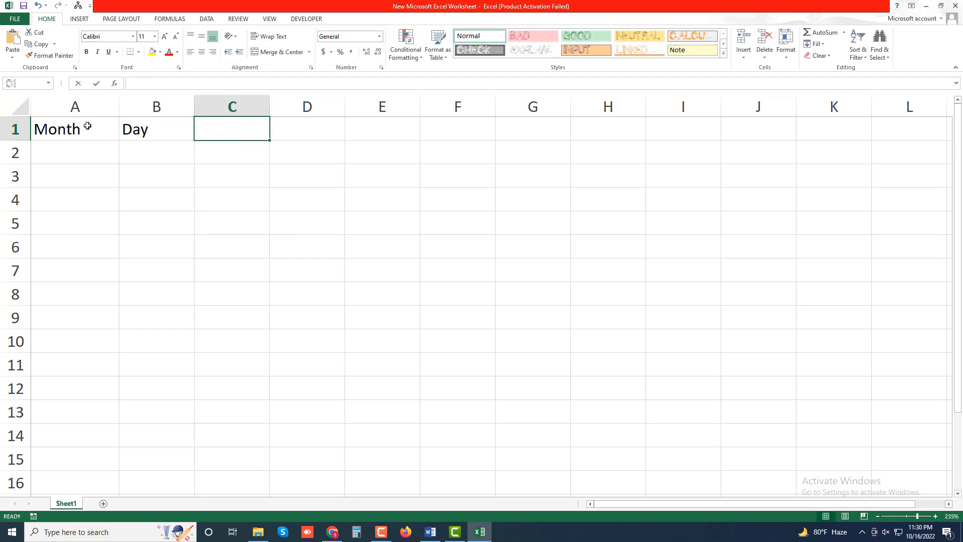
type("year")
key("Return")
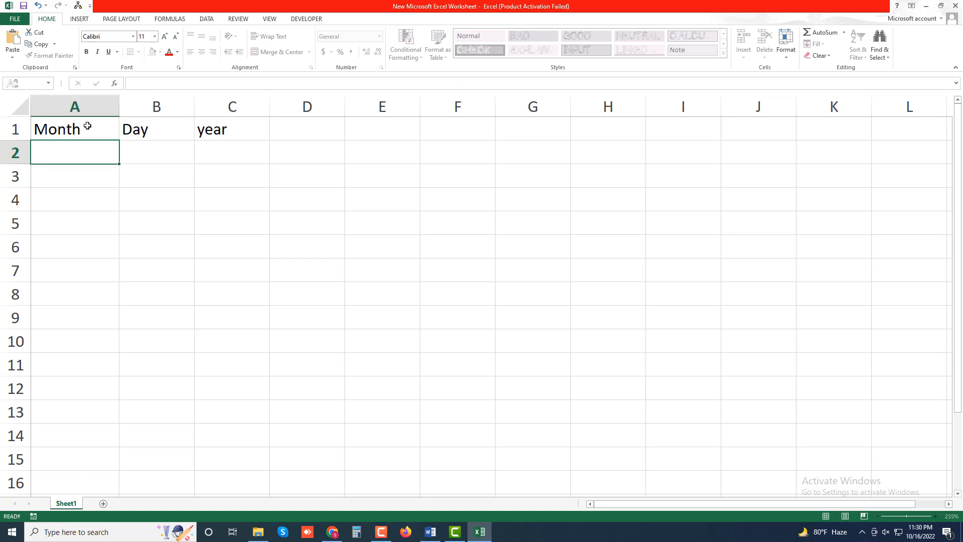
Step: Capitalize the header in cell C1 as "Year" and select cell A2
left_click(249, 129)
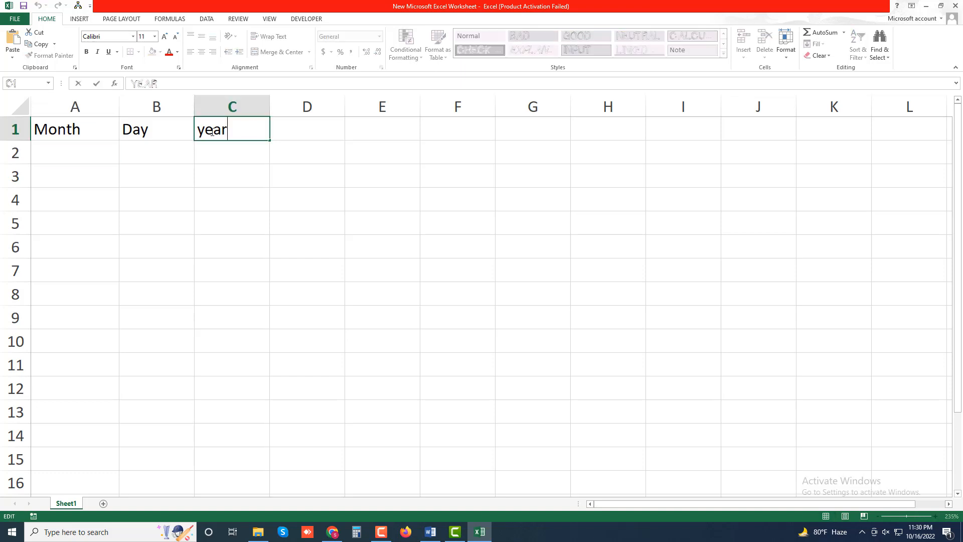
double_click(195, 130)
type("Y")
left_click(95, 158)
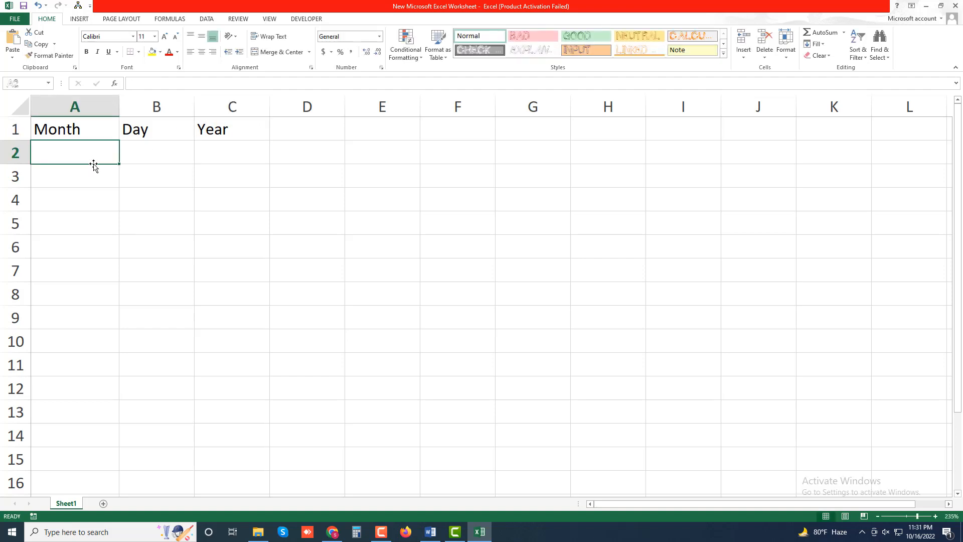
Step: Fill row 2 with month 2, day 15 and year 1967 in columns A to C
type("2")
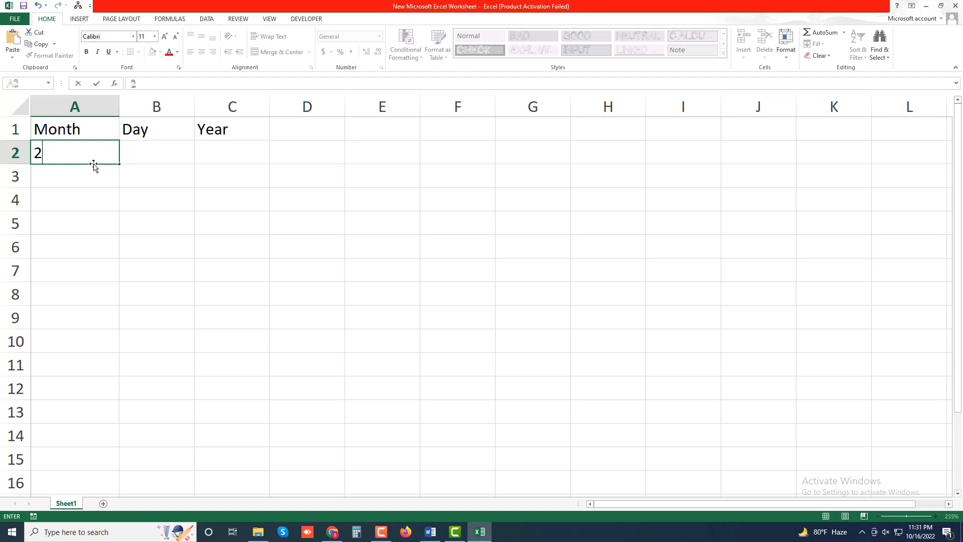
key("Tab")
type("15")
key("Tab")
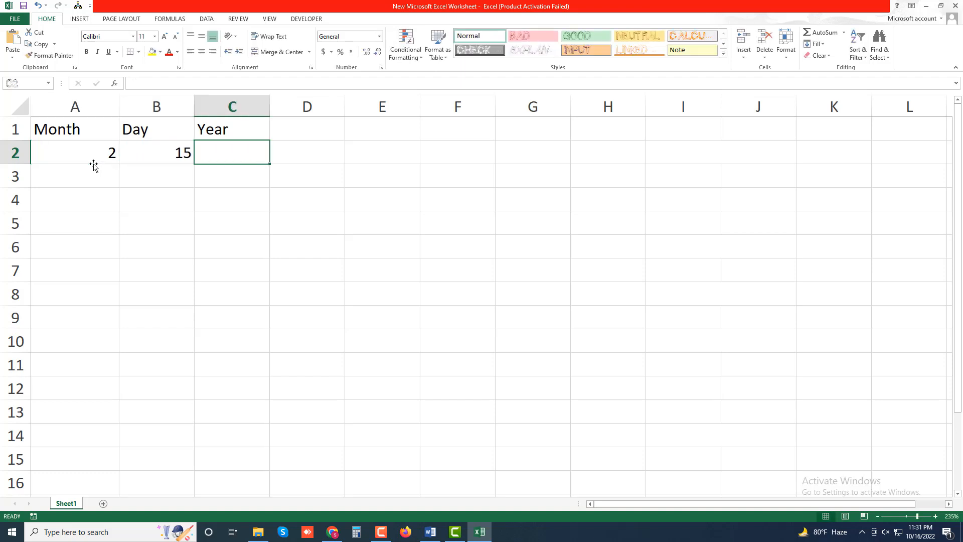
type("1967")
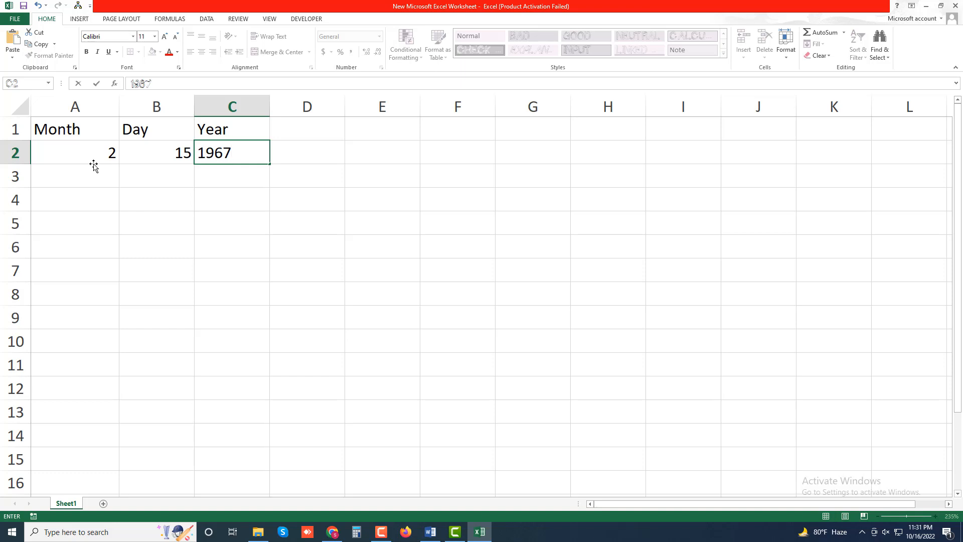
key("Return")
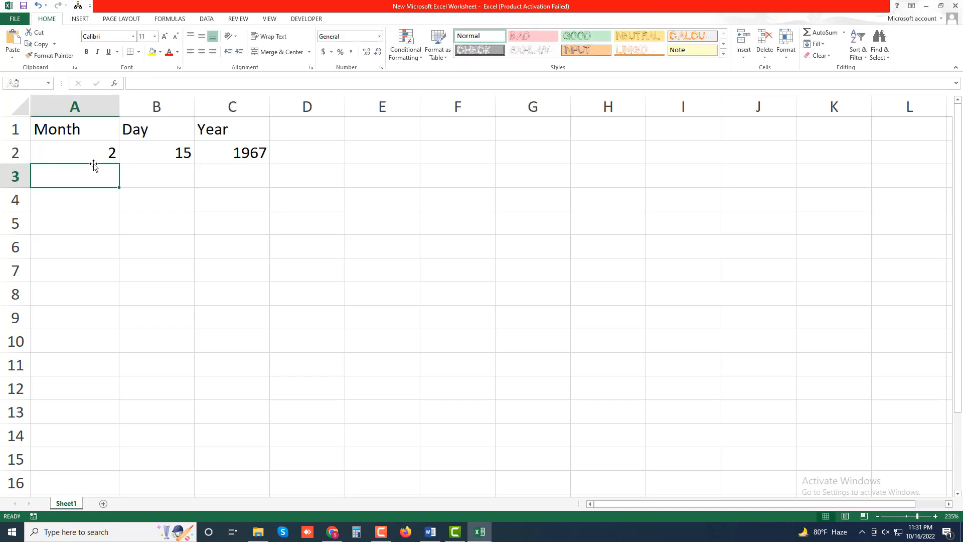
Step: Fill row 3 with month 7, day 23 and year 1938 in columns A to C
type("7")
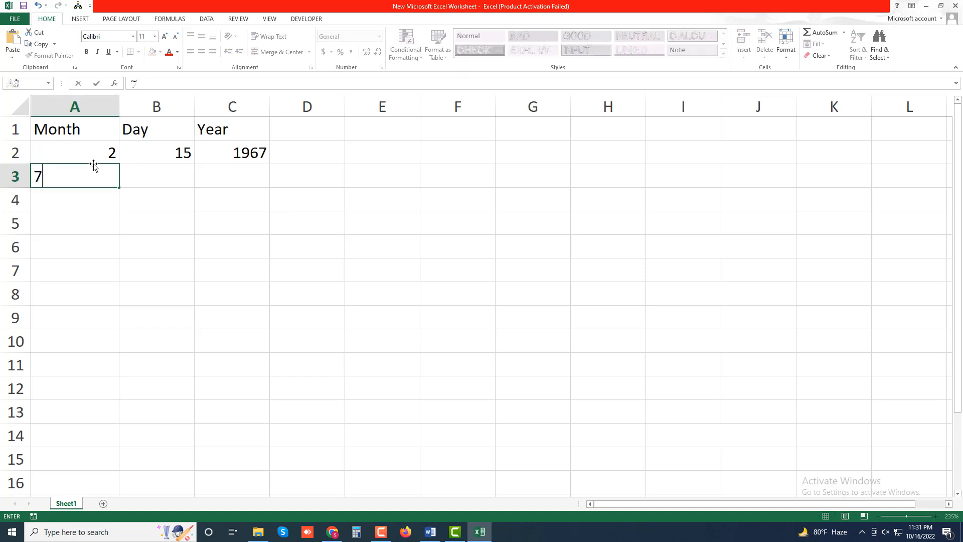
key("Tab")
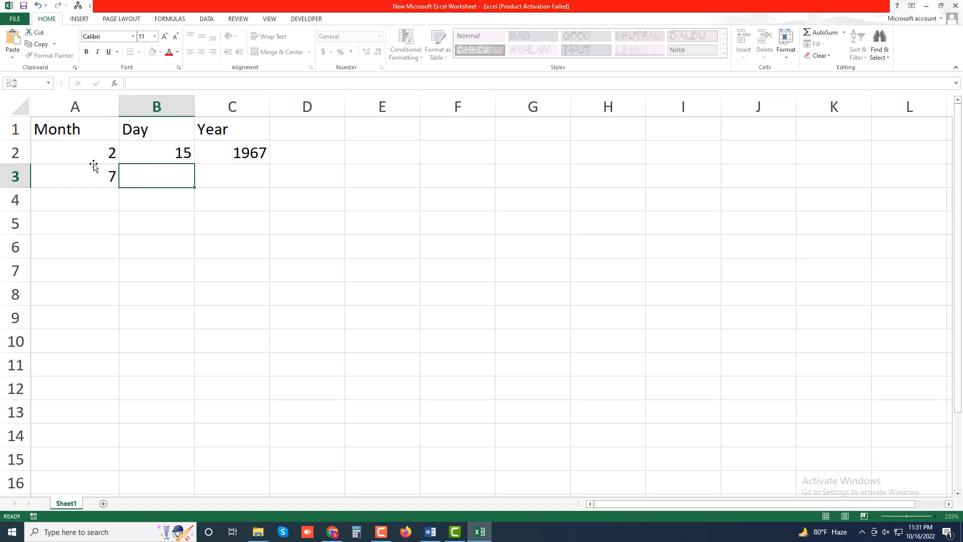
type("23")
key("Tab")
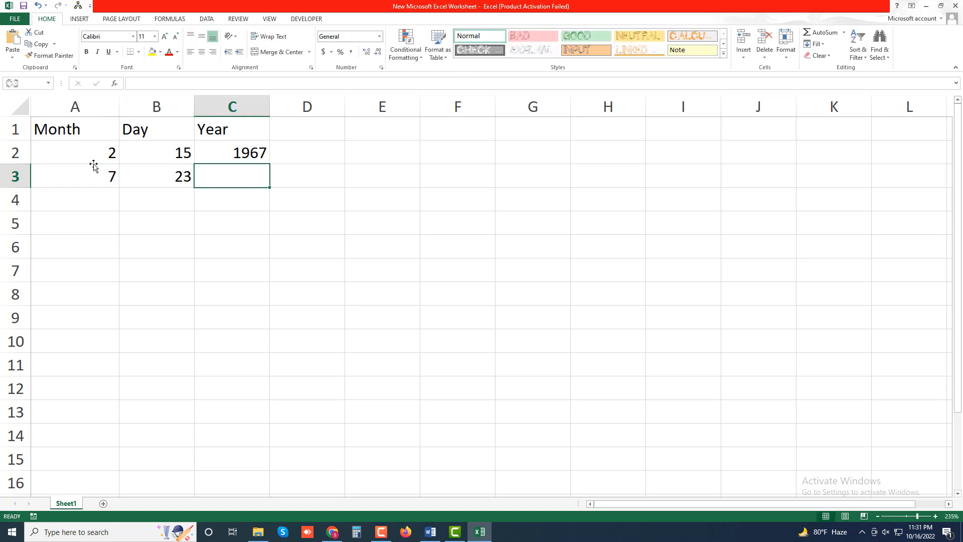
type("1938")
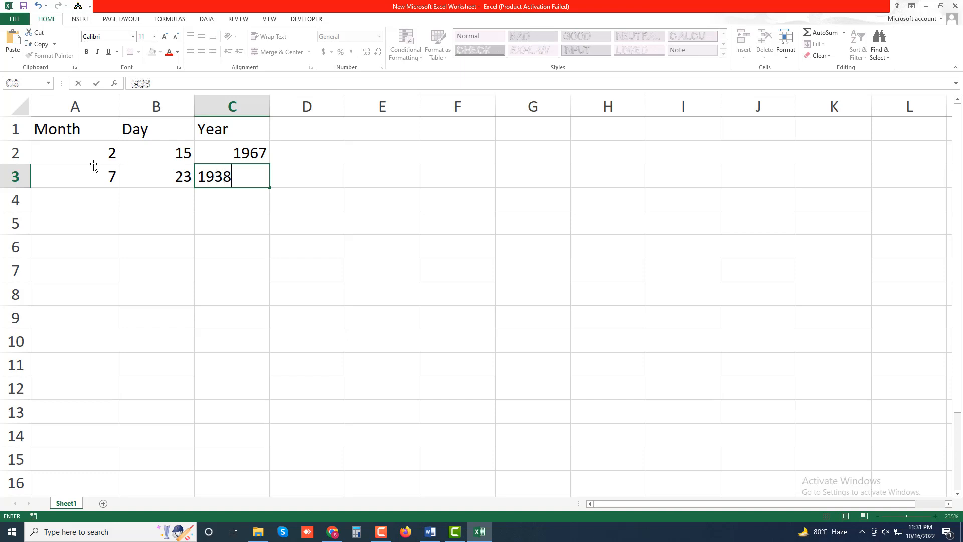
key("Return")
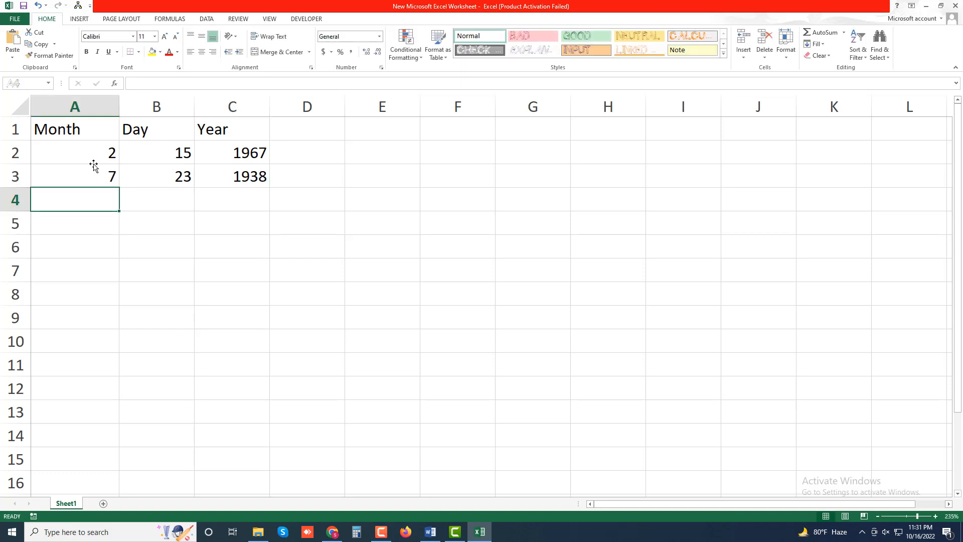
Step: Fill row 4 with month 11, day 6 and year 1969 in columns A to C
type("11")
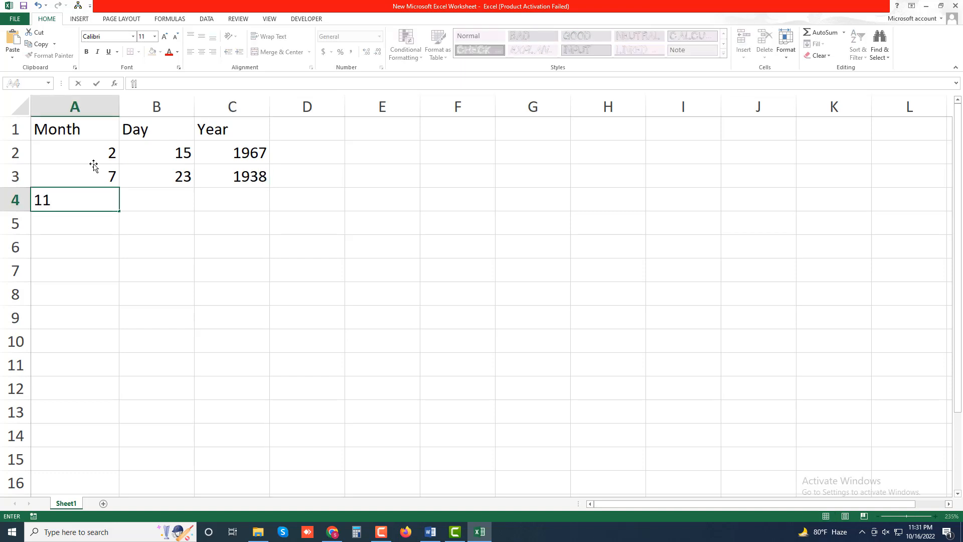
key("Tab")
type("6")
key("Tab")
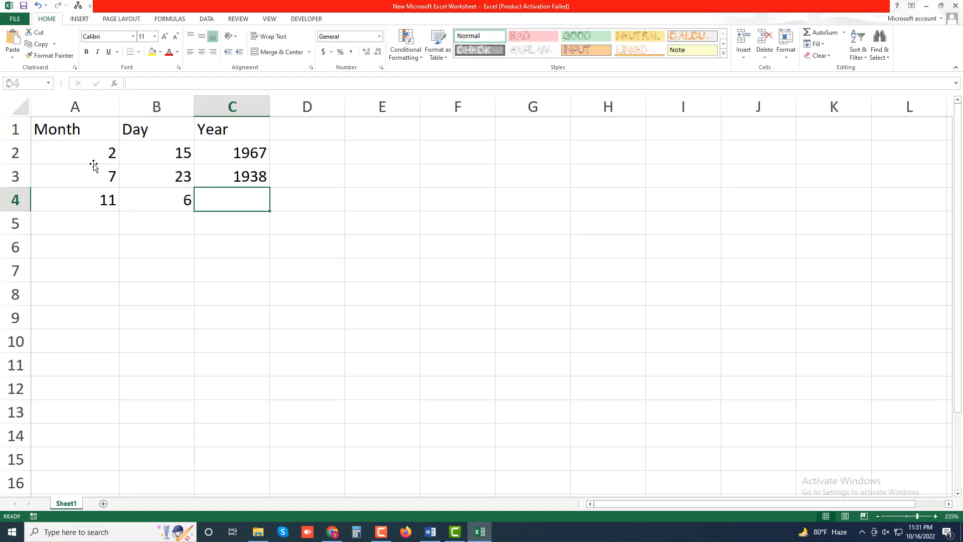
type("1969")
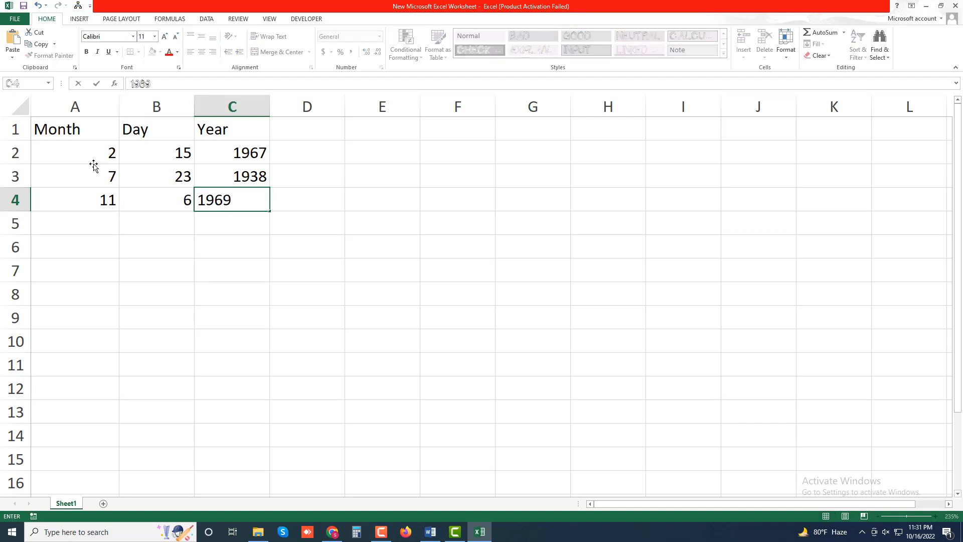
key("Return")
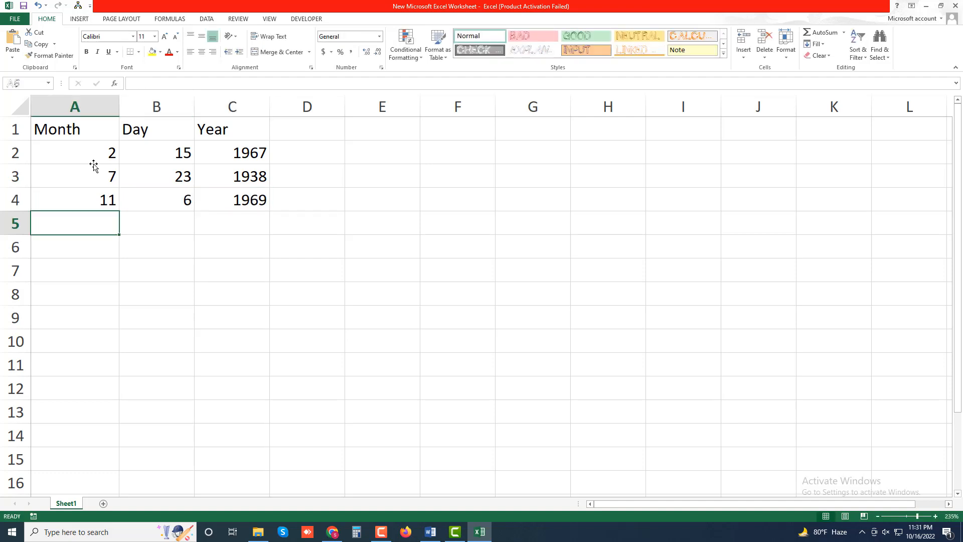
Step: Fill row 5 with month 1, day 6 and year 1954 in columns A to C
type("1")
key("Tab")
type("6")
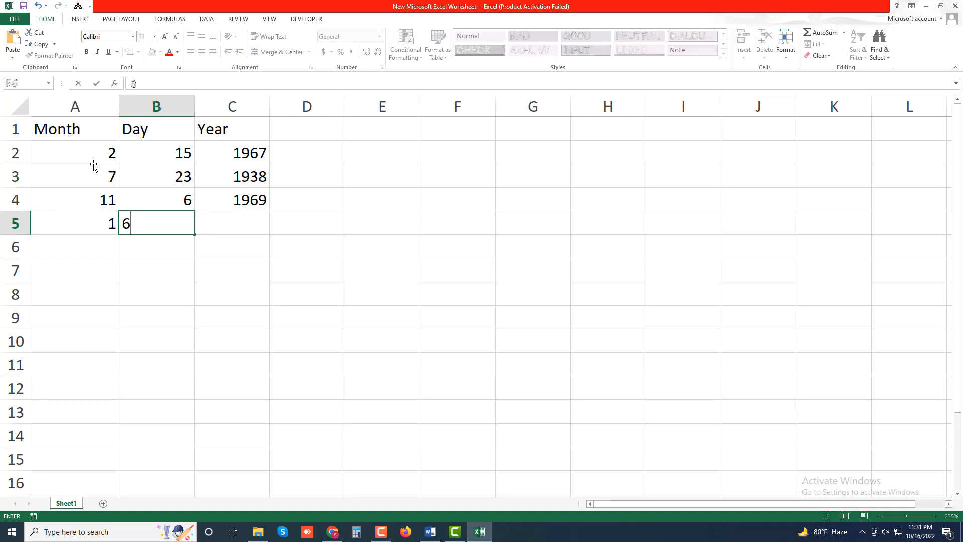
key("Tab")
type("1954")
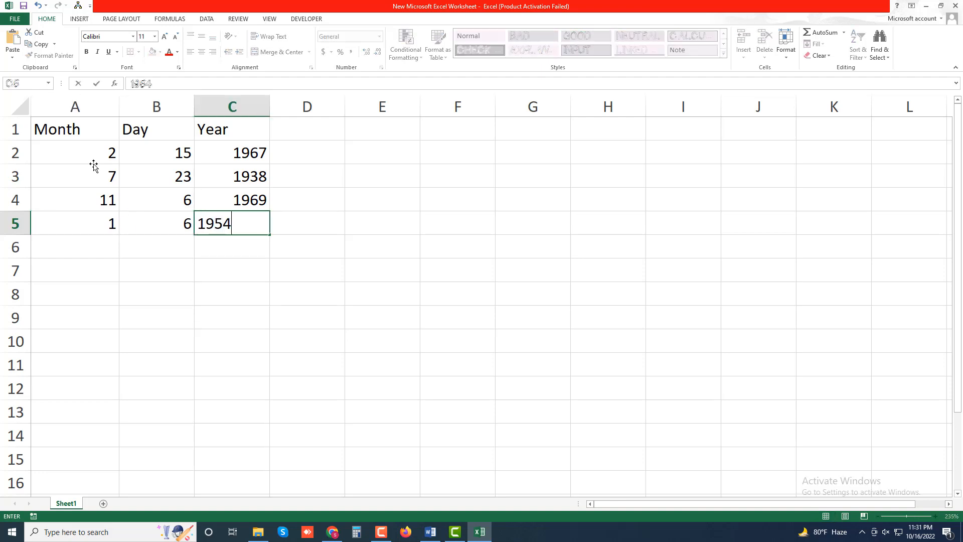
key("Tab")
key("Return")
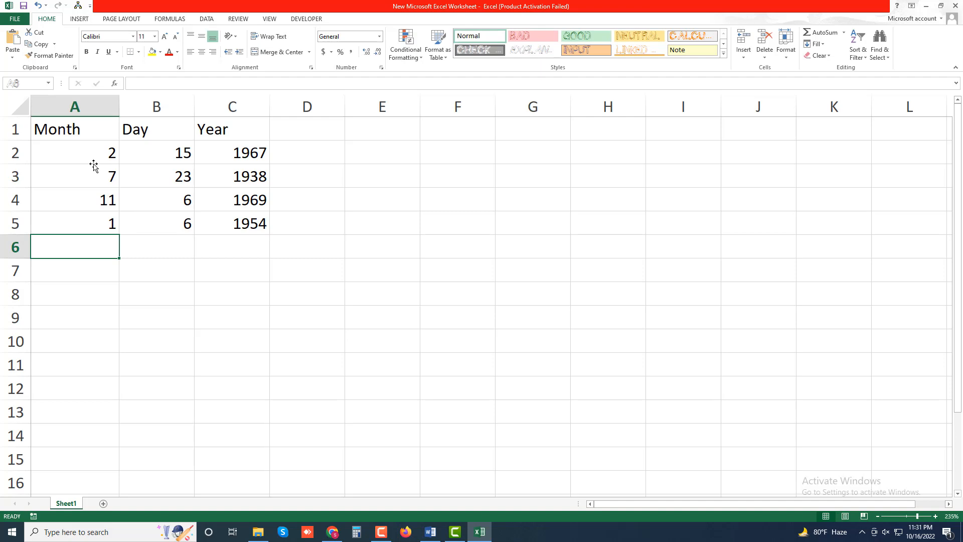
Step: Fill row 6 with month 3, day 3 and year 1998 in columns A to C
type("3")
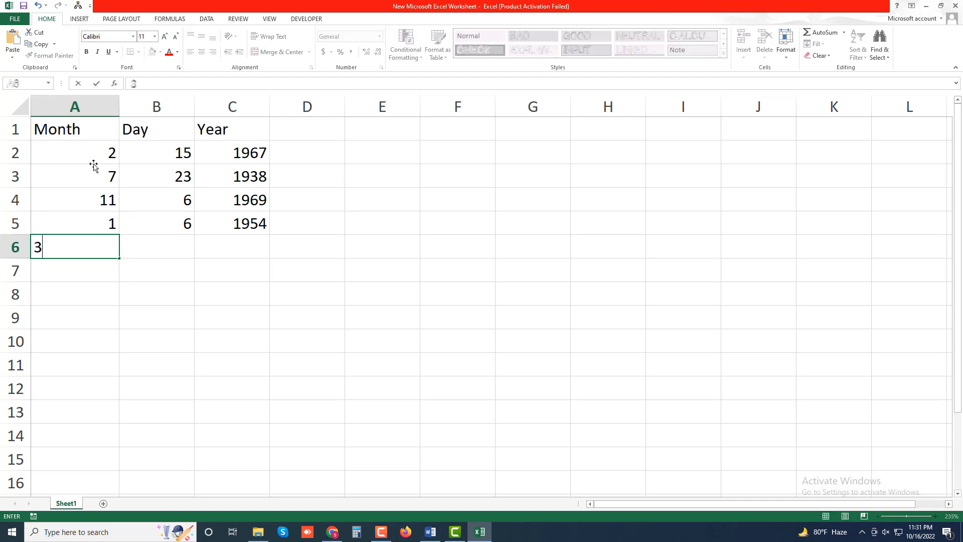
key("Tab")
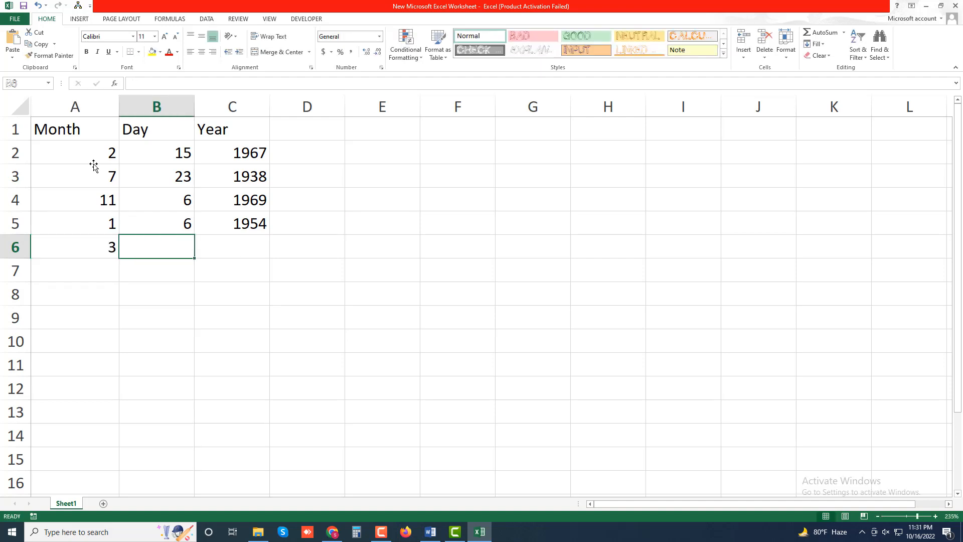
type("3")
key("Tab")
type("1998")
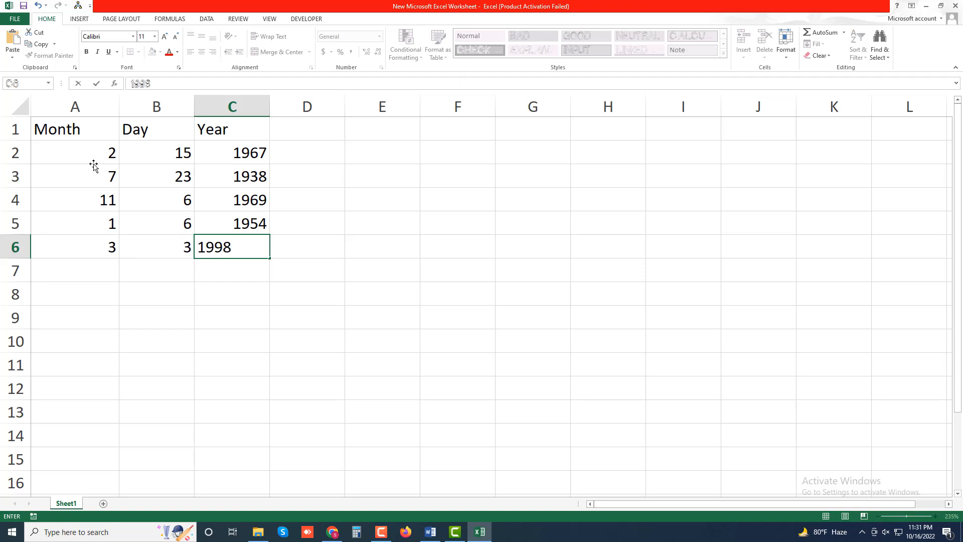
key("Return")
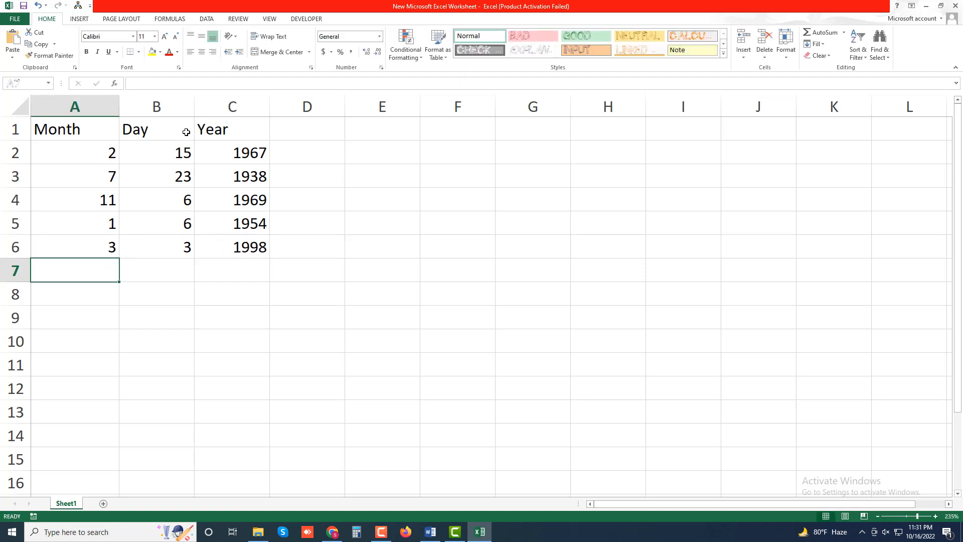
Step: Add the header "Date" in cell D1, beside the Year column
left_click(315, 135)
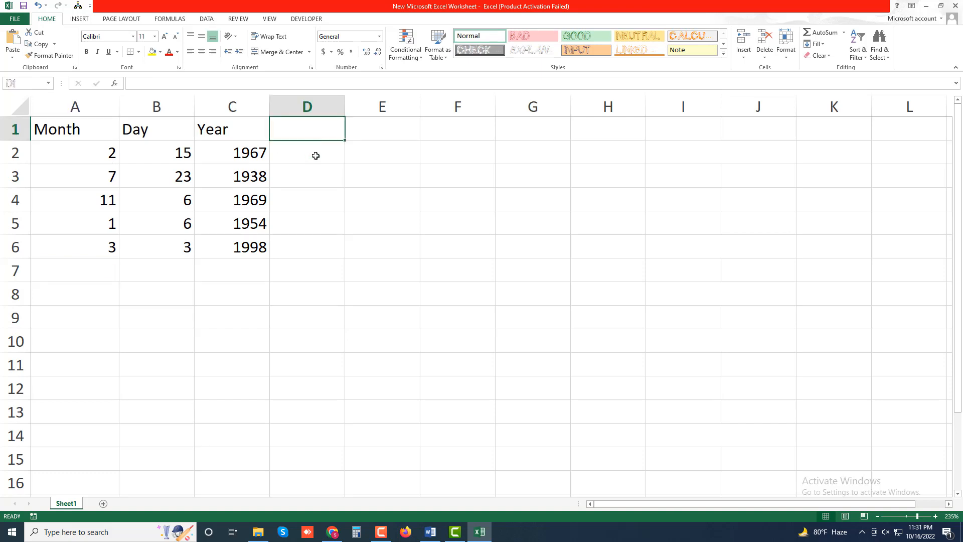
type("Date")
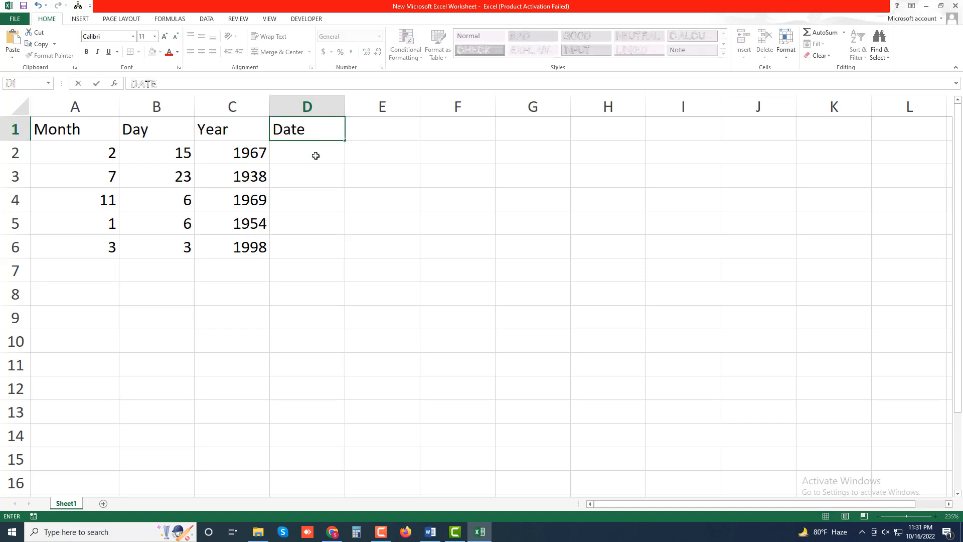
key("Return")
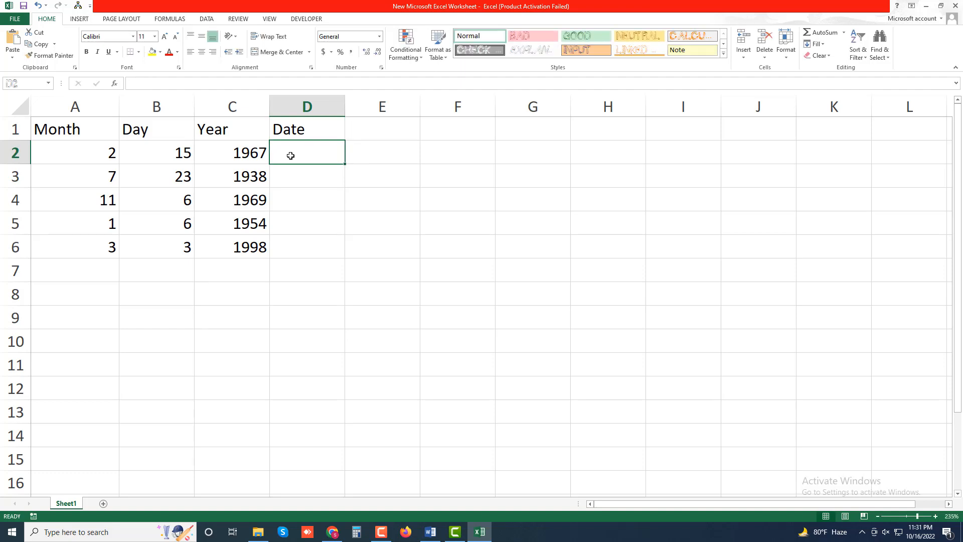
Step: Enter the formula =Date(C2,A2,B2) in cell D2 to build a date from the row's year, month and day
type("=Date")
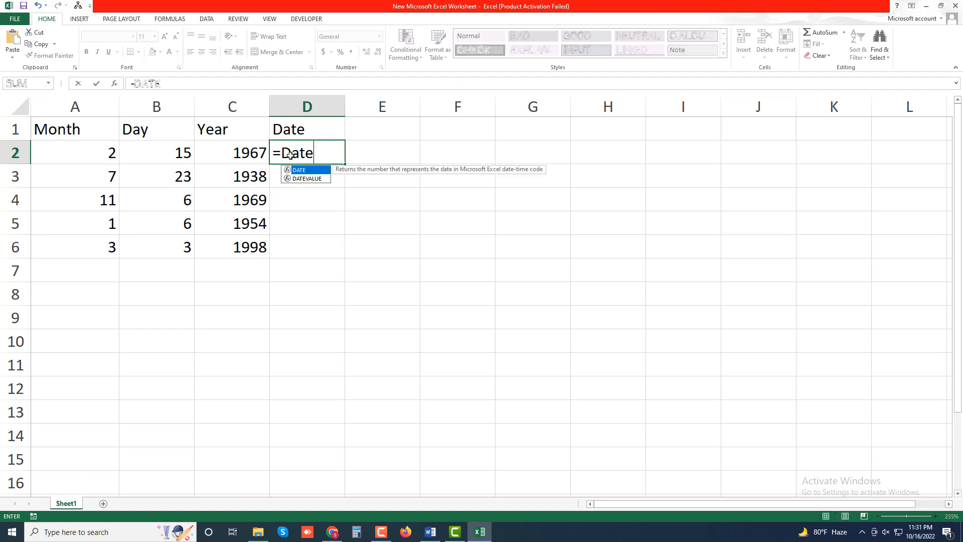
type("(")
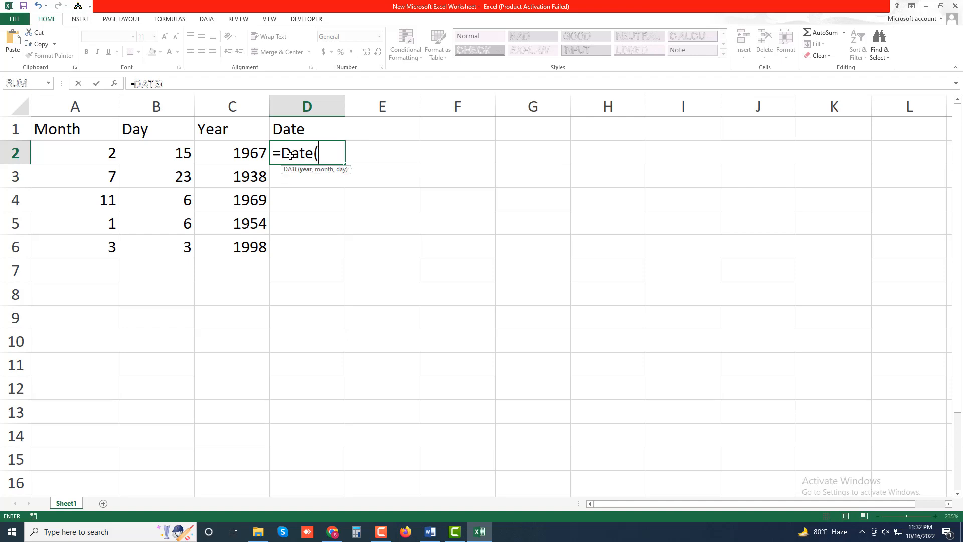
type("C")
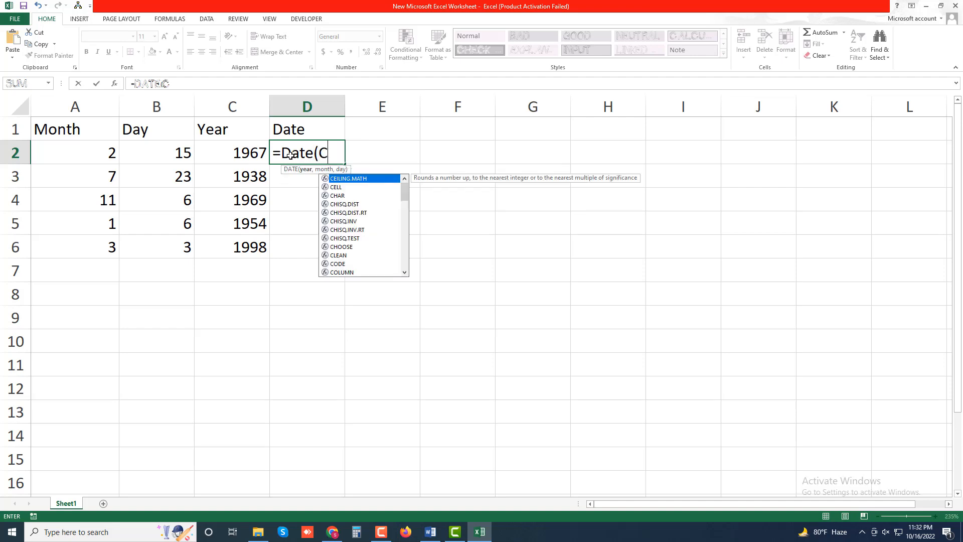
type("2")
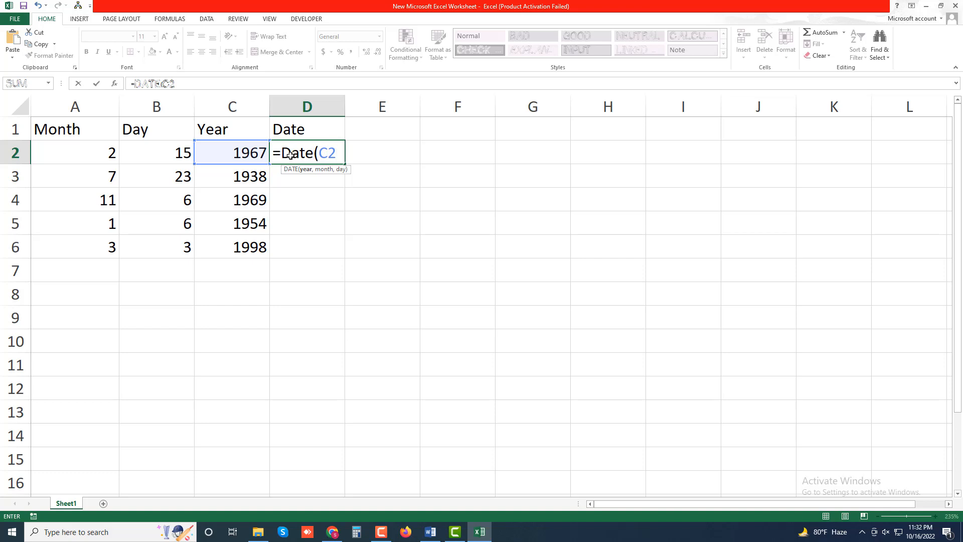
type(",A2")
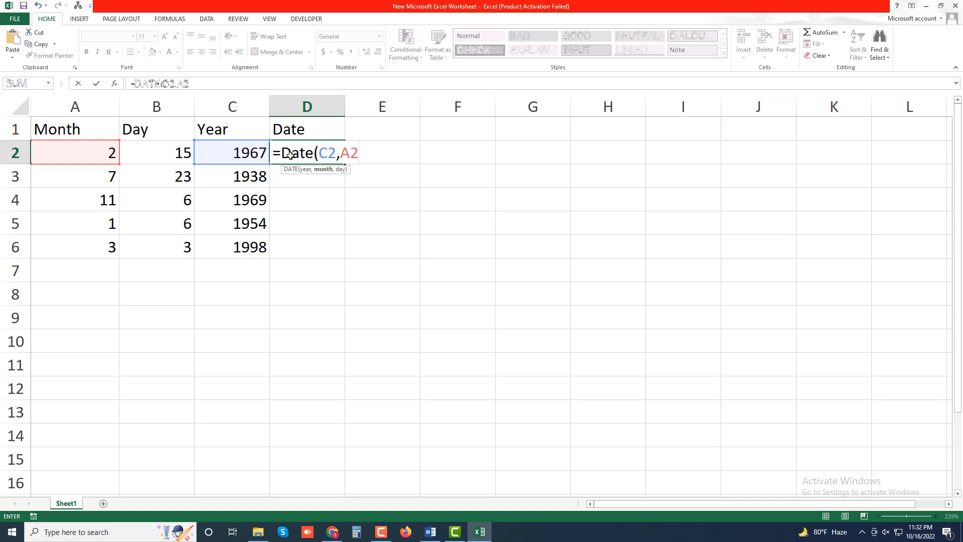
type(",B@")
key("BackSpace")
type("2")
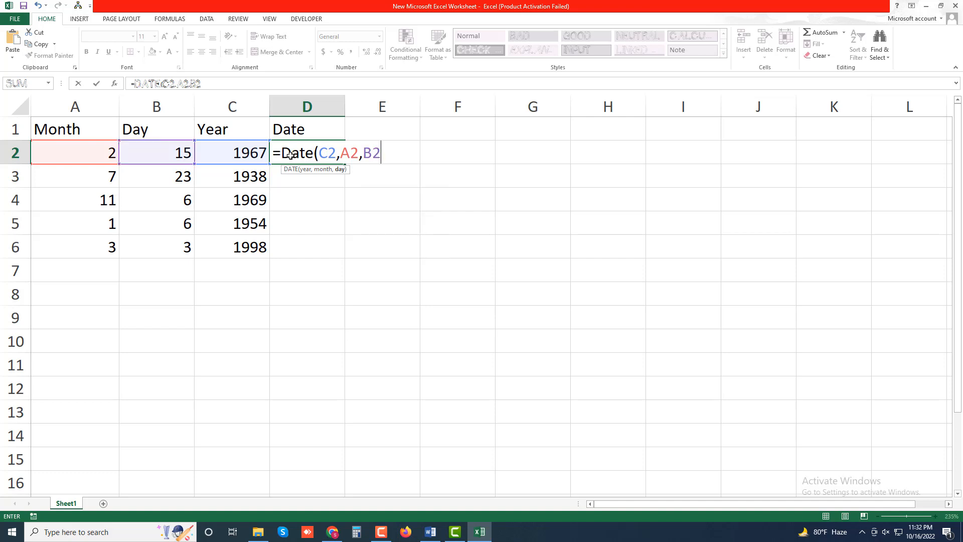
type(")")
key("Return")
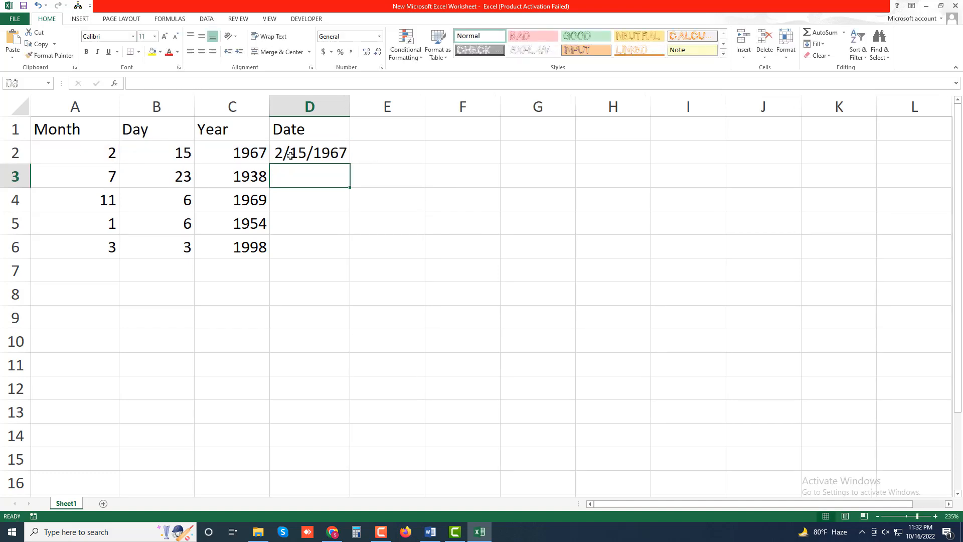
Step: Copy the date formula from cell D2 down through D6, then select cell B5
left_click(329, 157)
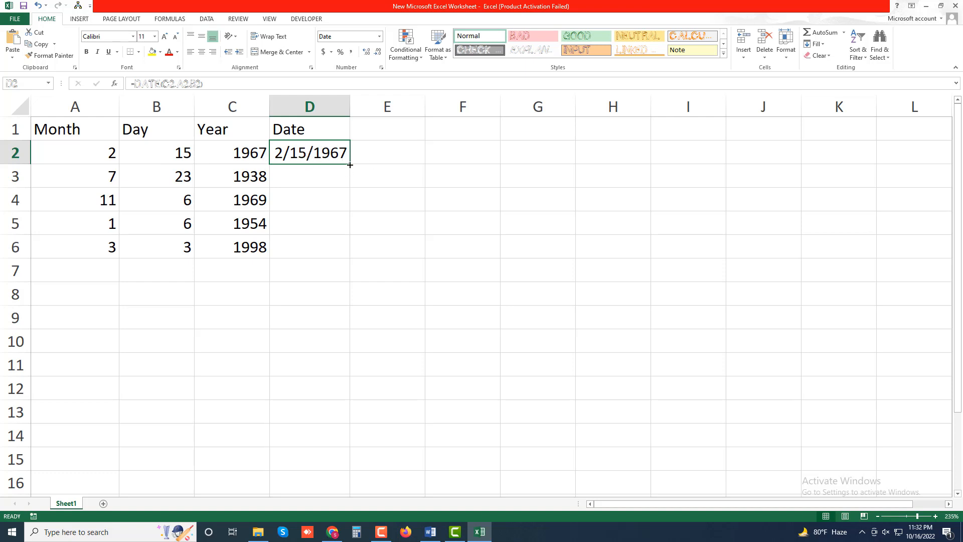
left_click_drag(350, 164, 341, 251)
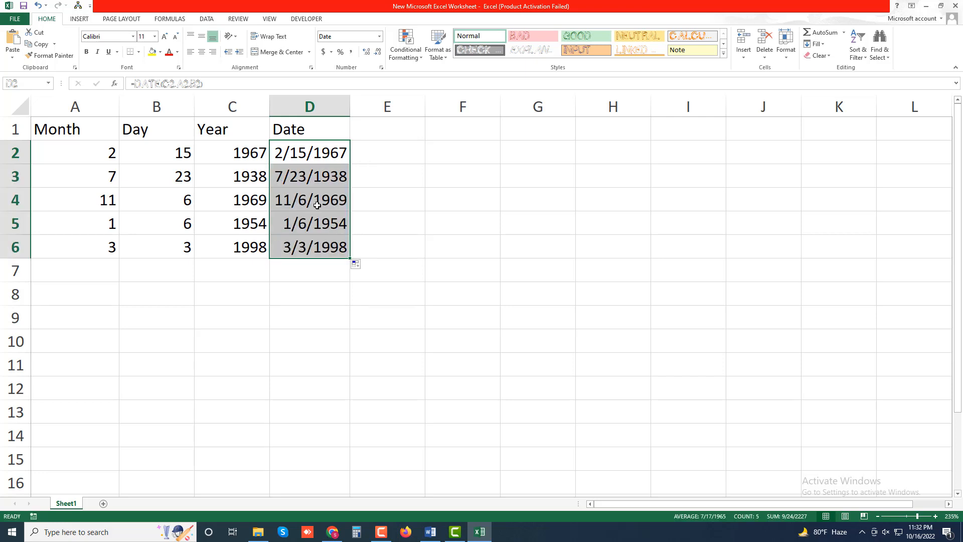
left_click(305, 239)
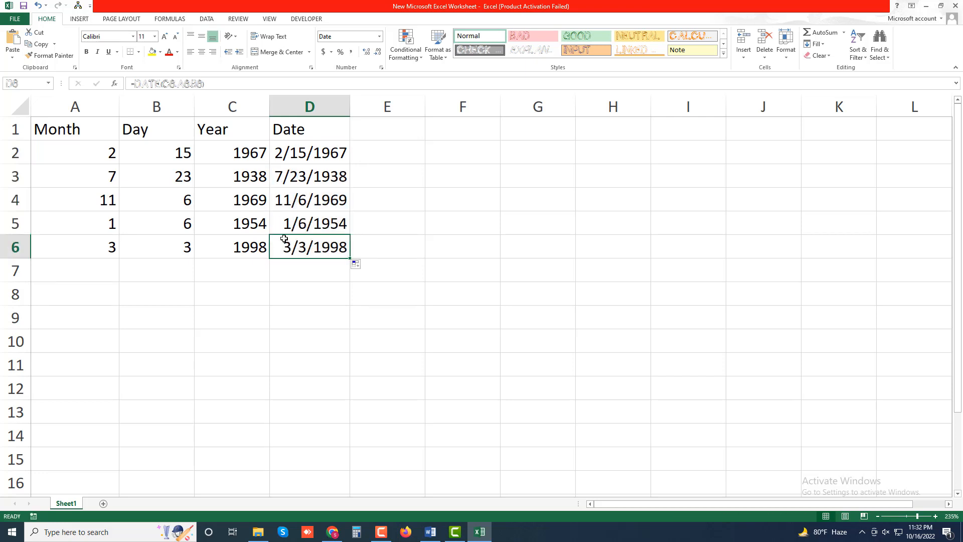
left_click(150, 225)
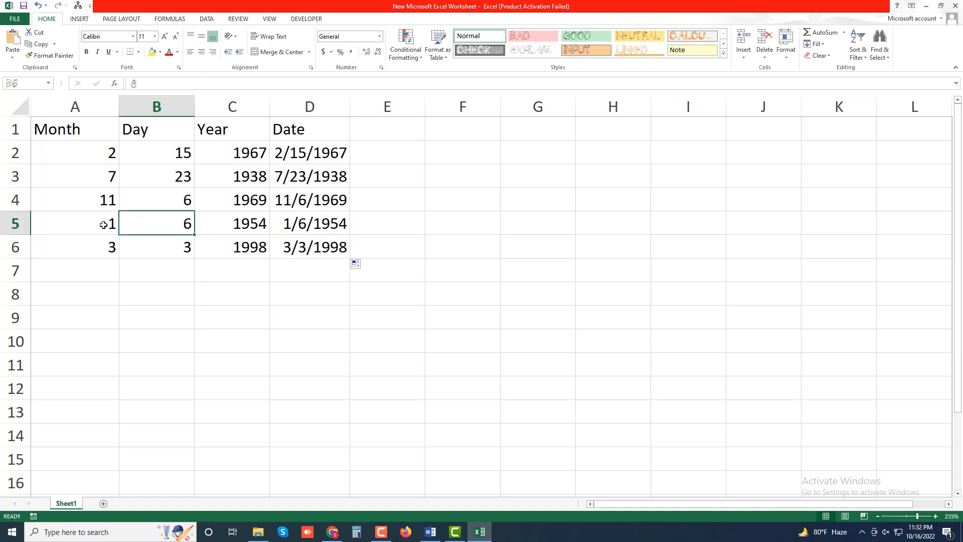